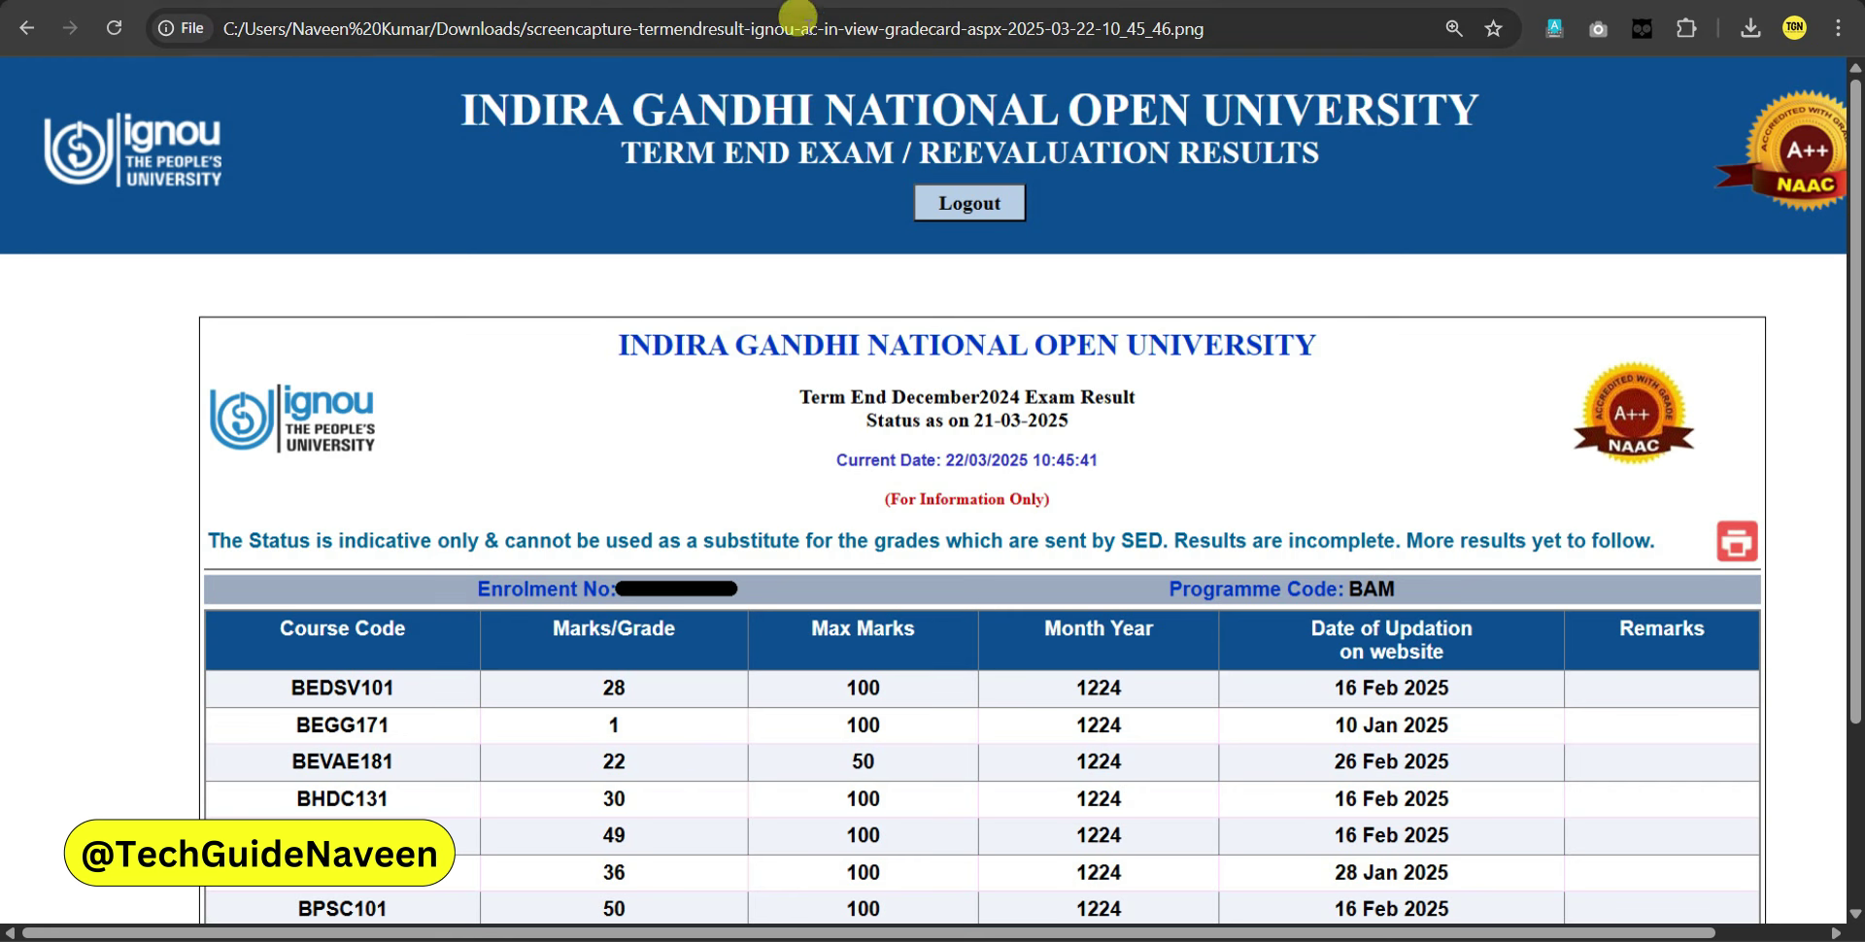
# Subscribe to the Tech Guide Naveen channel on YouTube and set its notifications to All
pyautogui.click(812, 1)
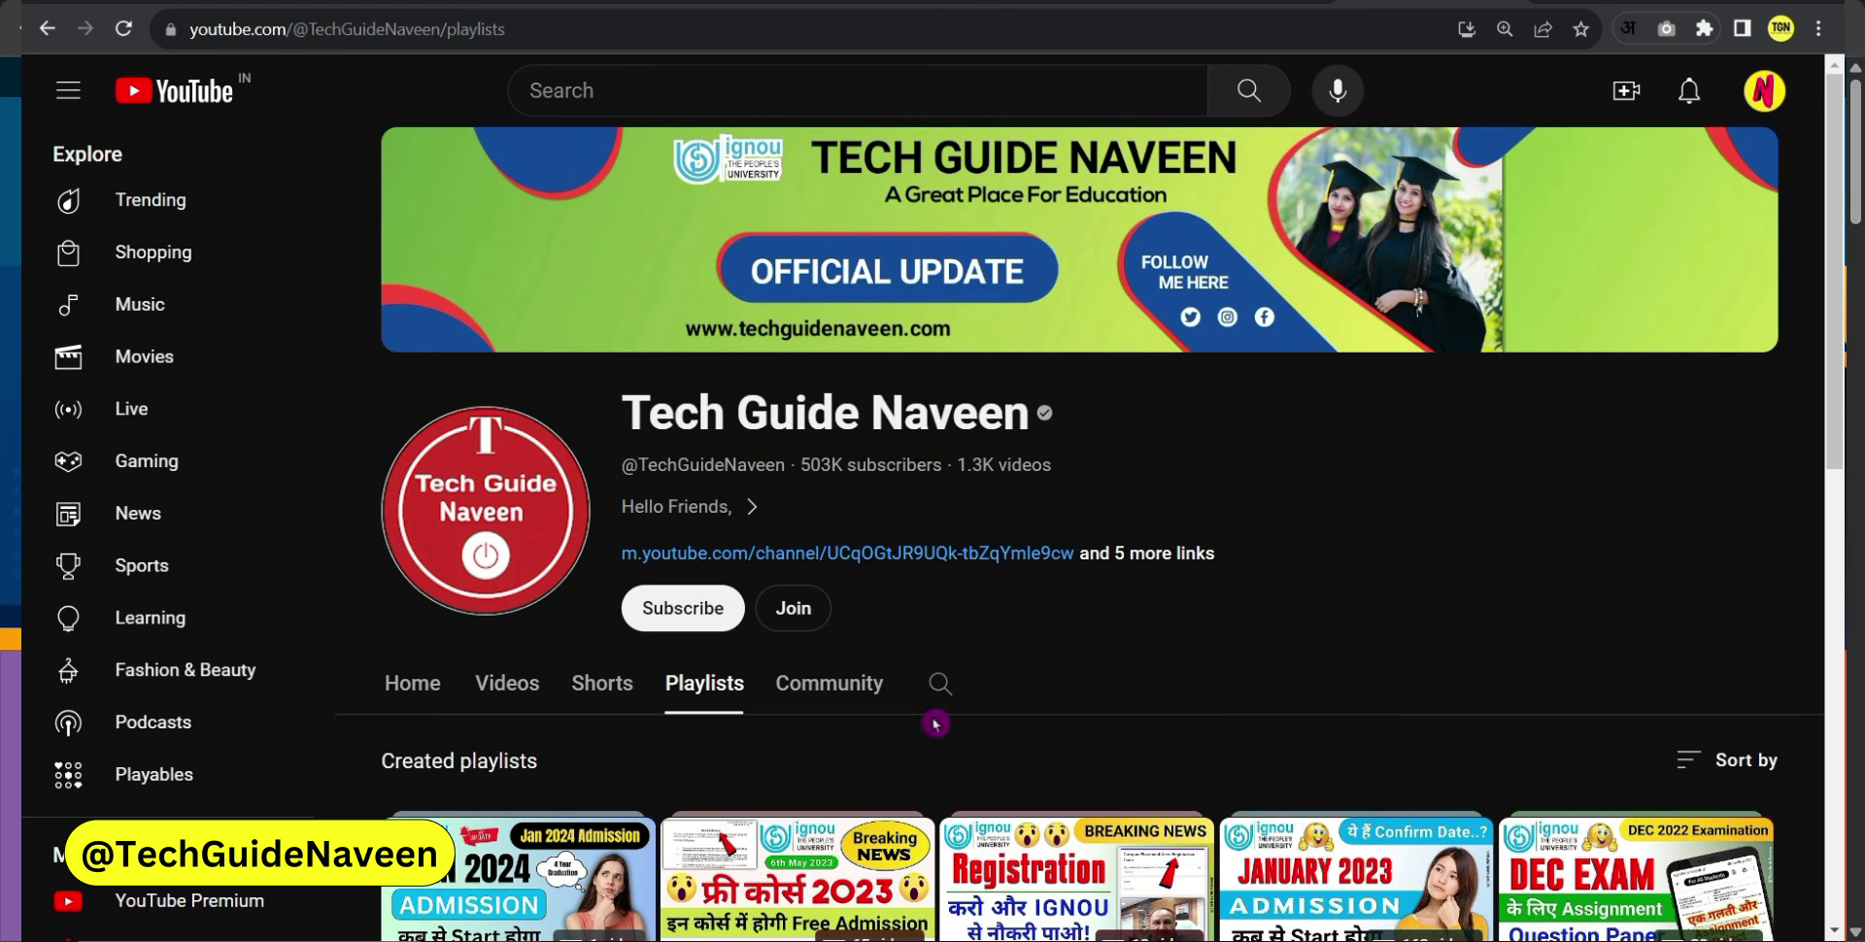
pyautogui.click(677, 626)
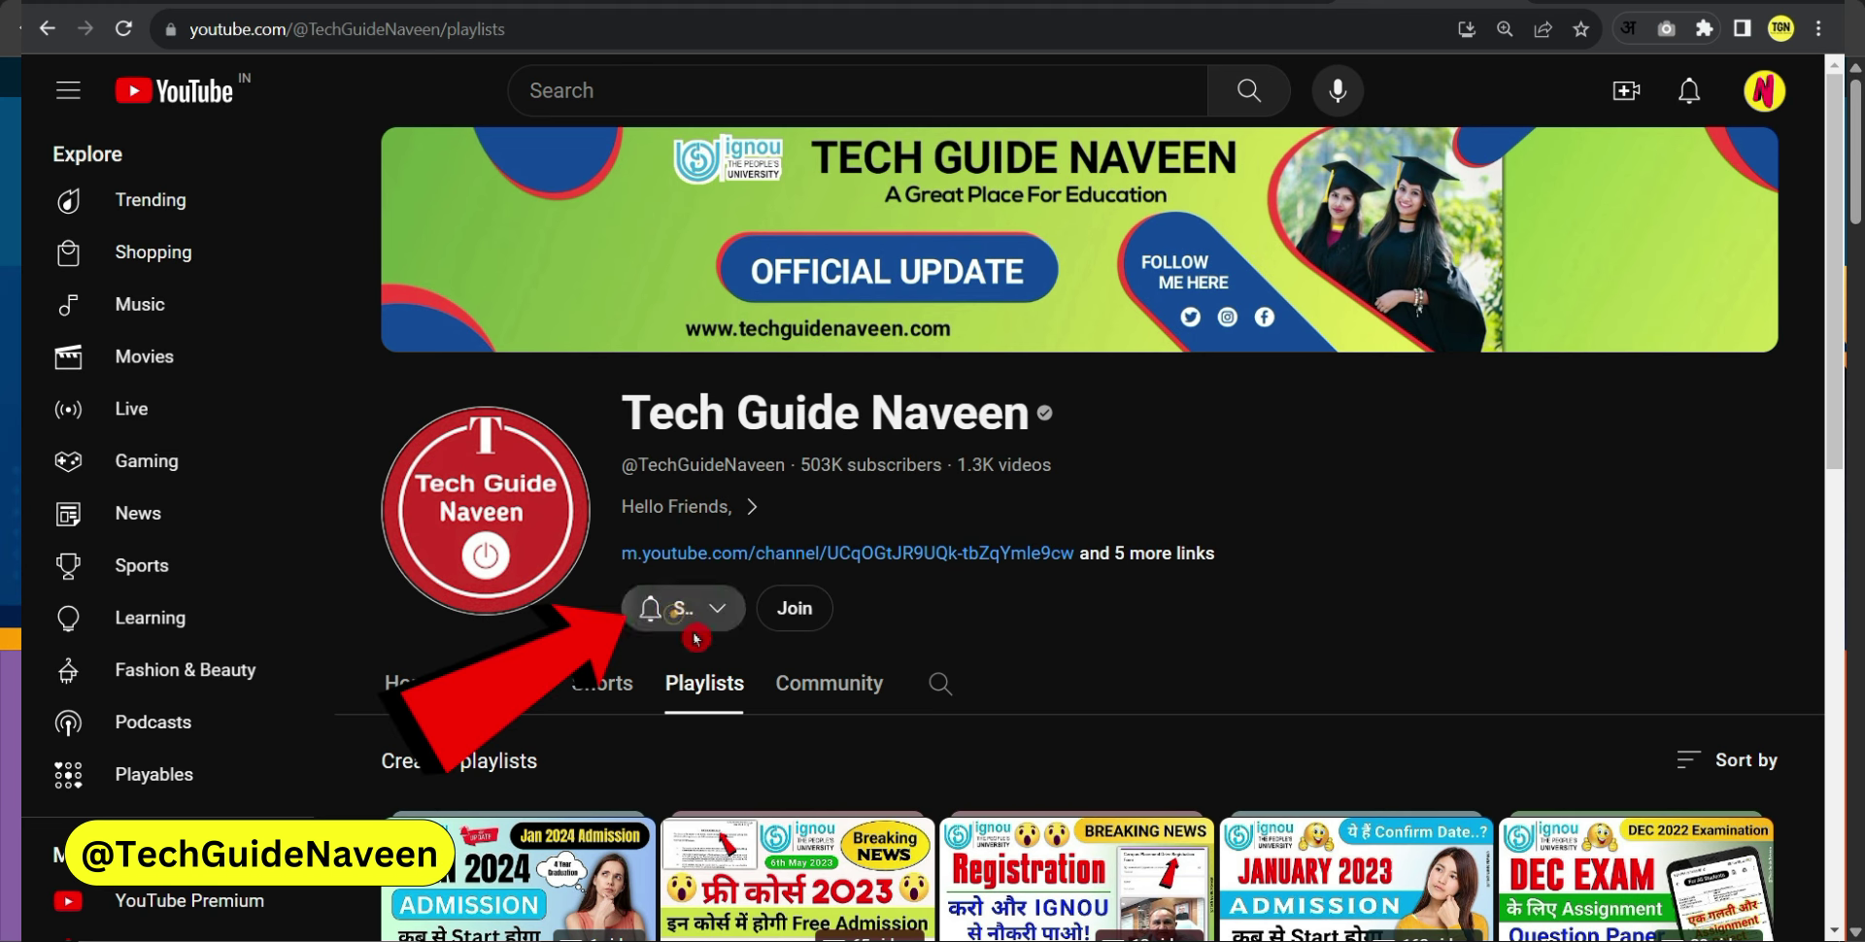
pyautogui.click(798, 612)
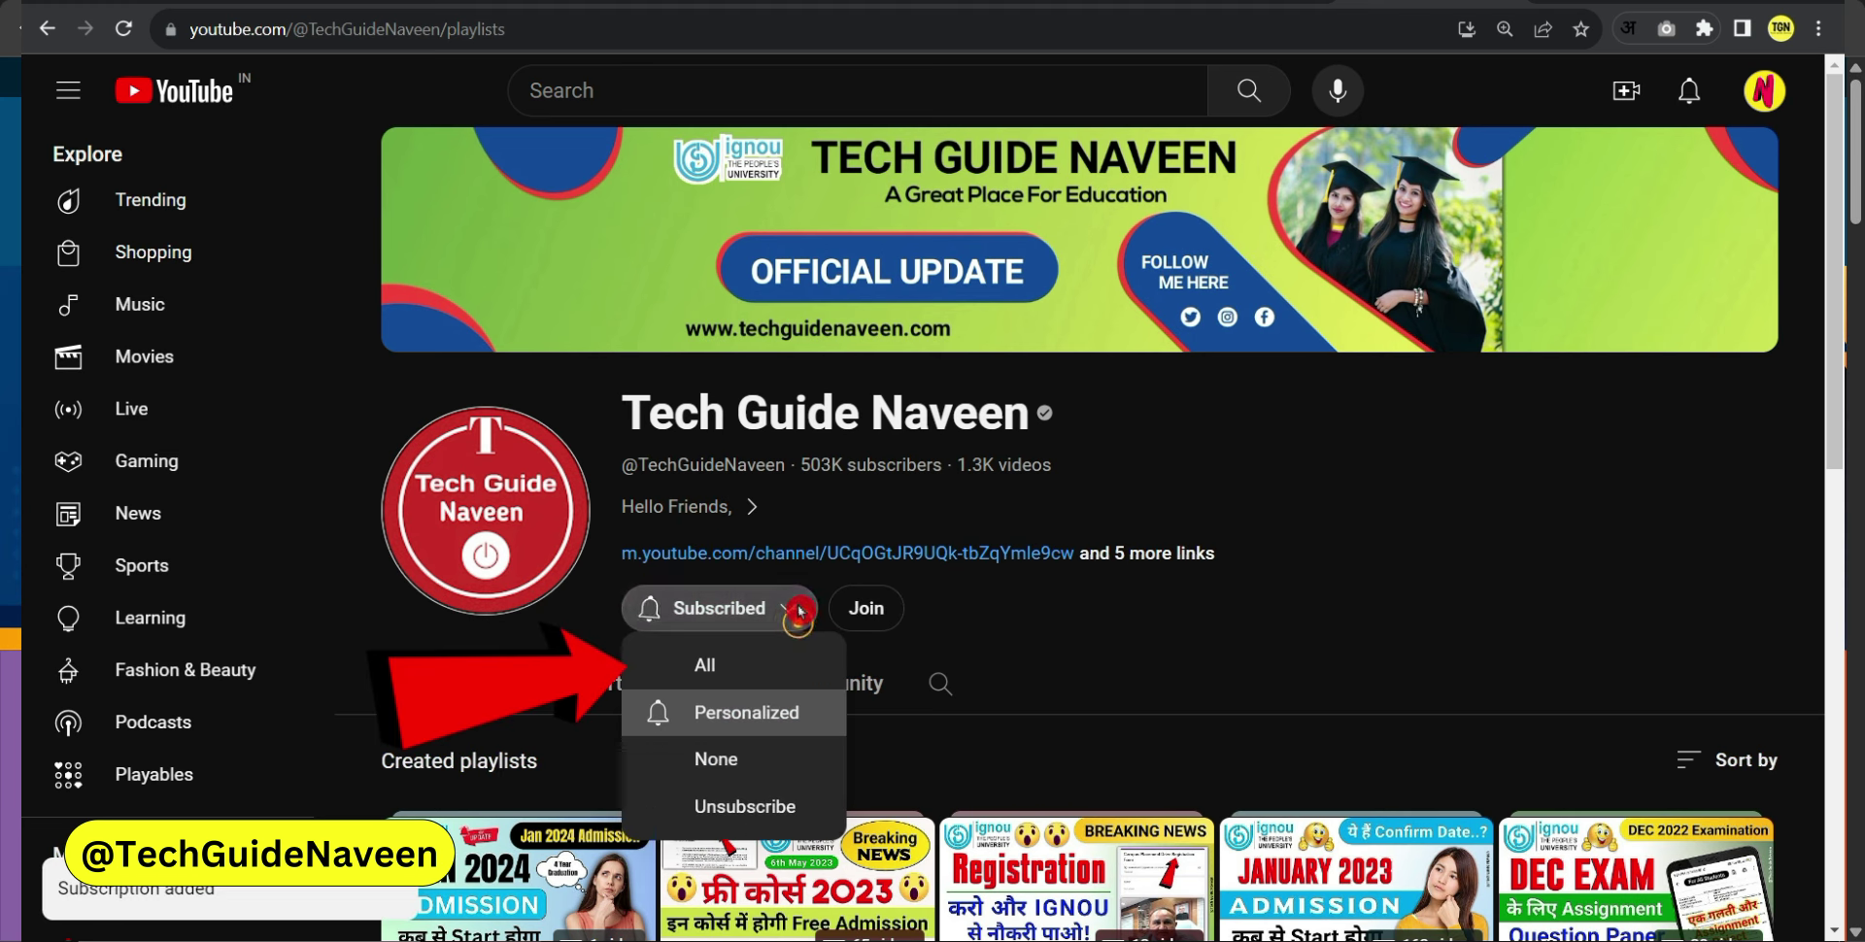
pyautogui.click(716, 665)
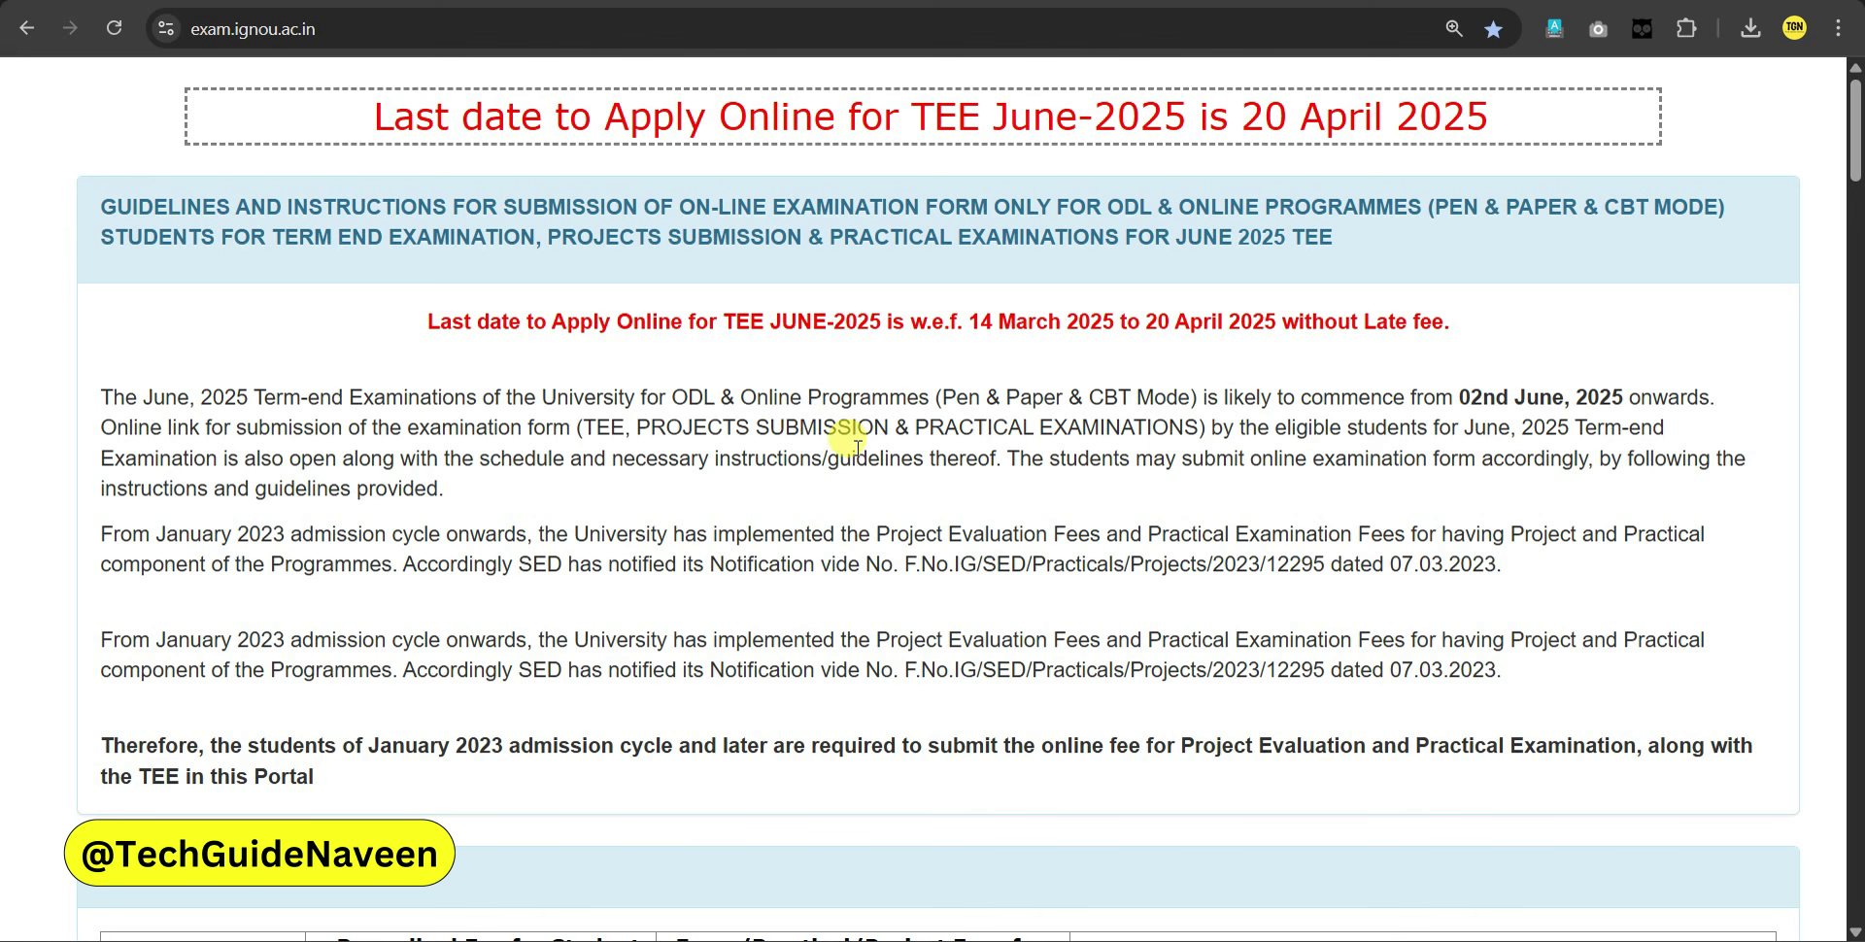
# Examine the June 2025 TEE application deadline and the fee schedule on the IGNOU exam guidelines page
pyautogui.moveTo(983, 117); pyautogui.dragTo(1515, 118)
pyautogui.click(1190, 111)
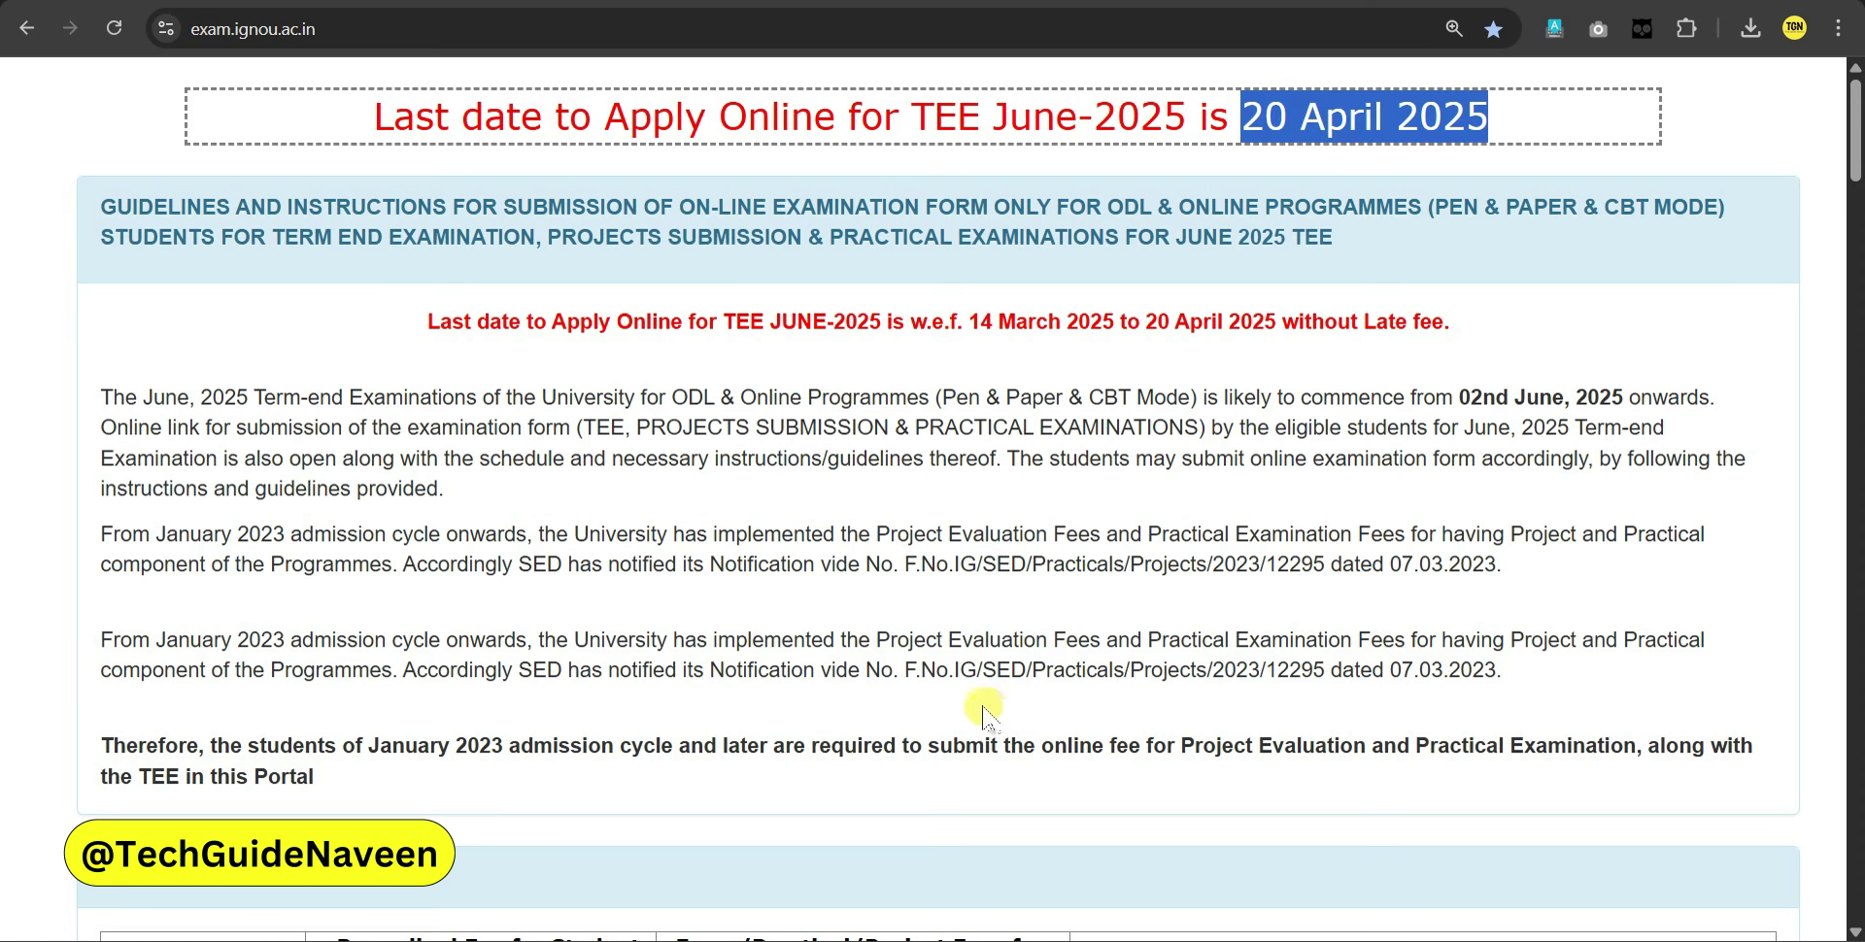
pyautogui.scroll(-5, 976, 697)
pyautogui.scroll(-3, 976, 697)
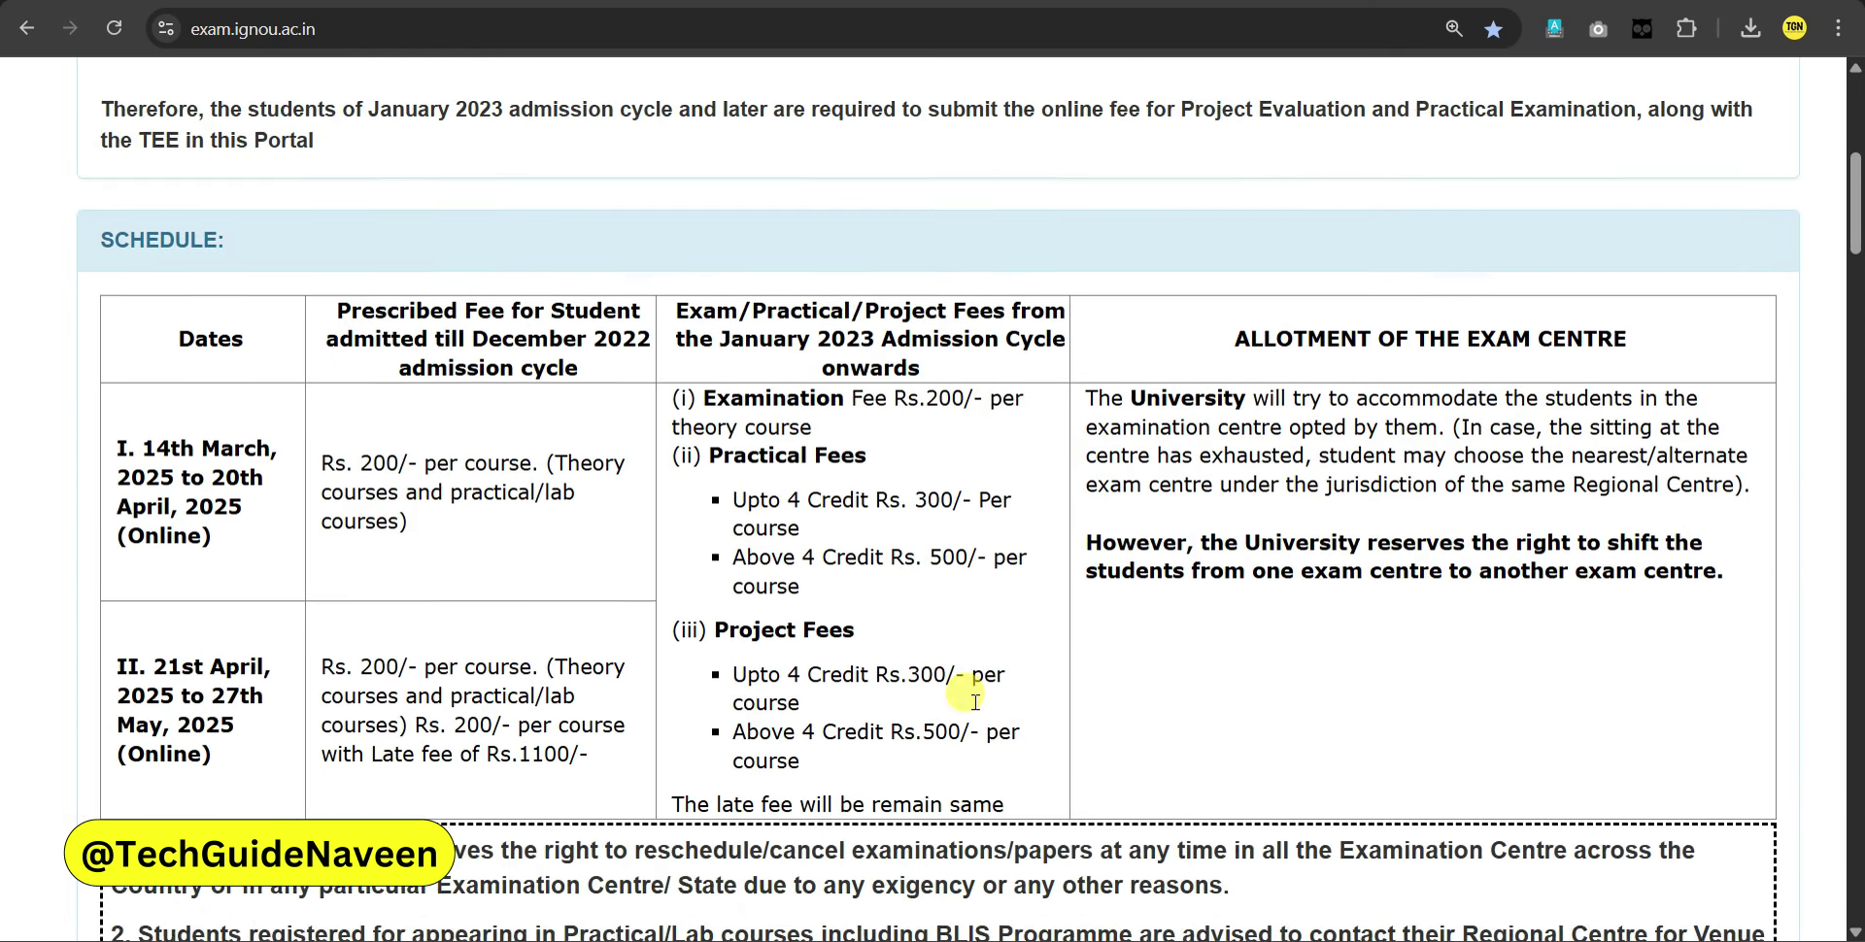
pyautogui.moveTo(1855, 216); pyautogui.dragTo(1855, 908)
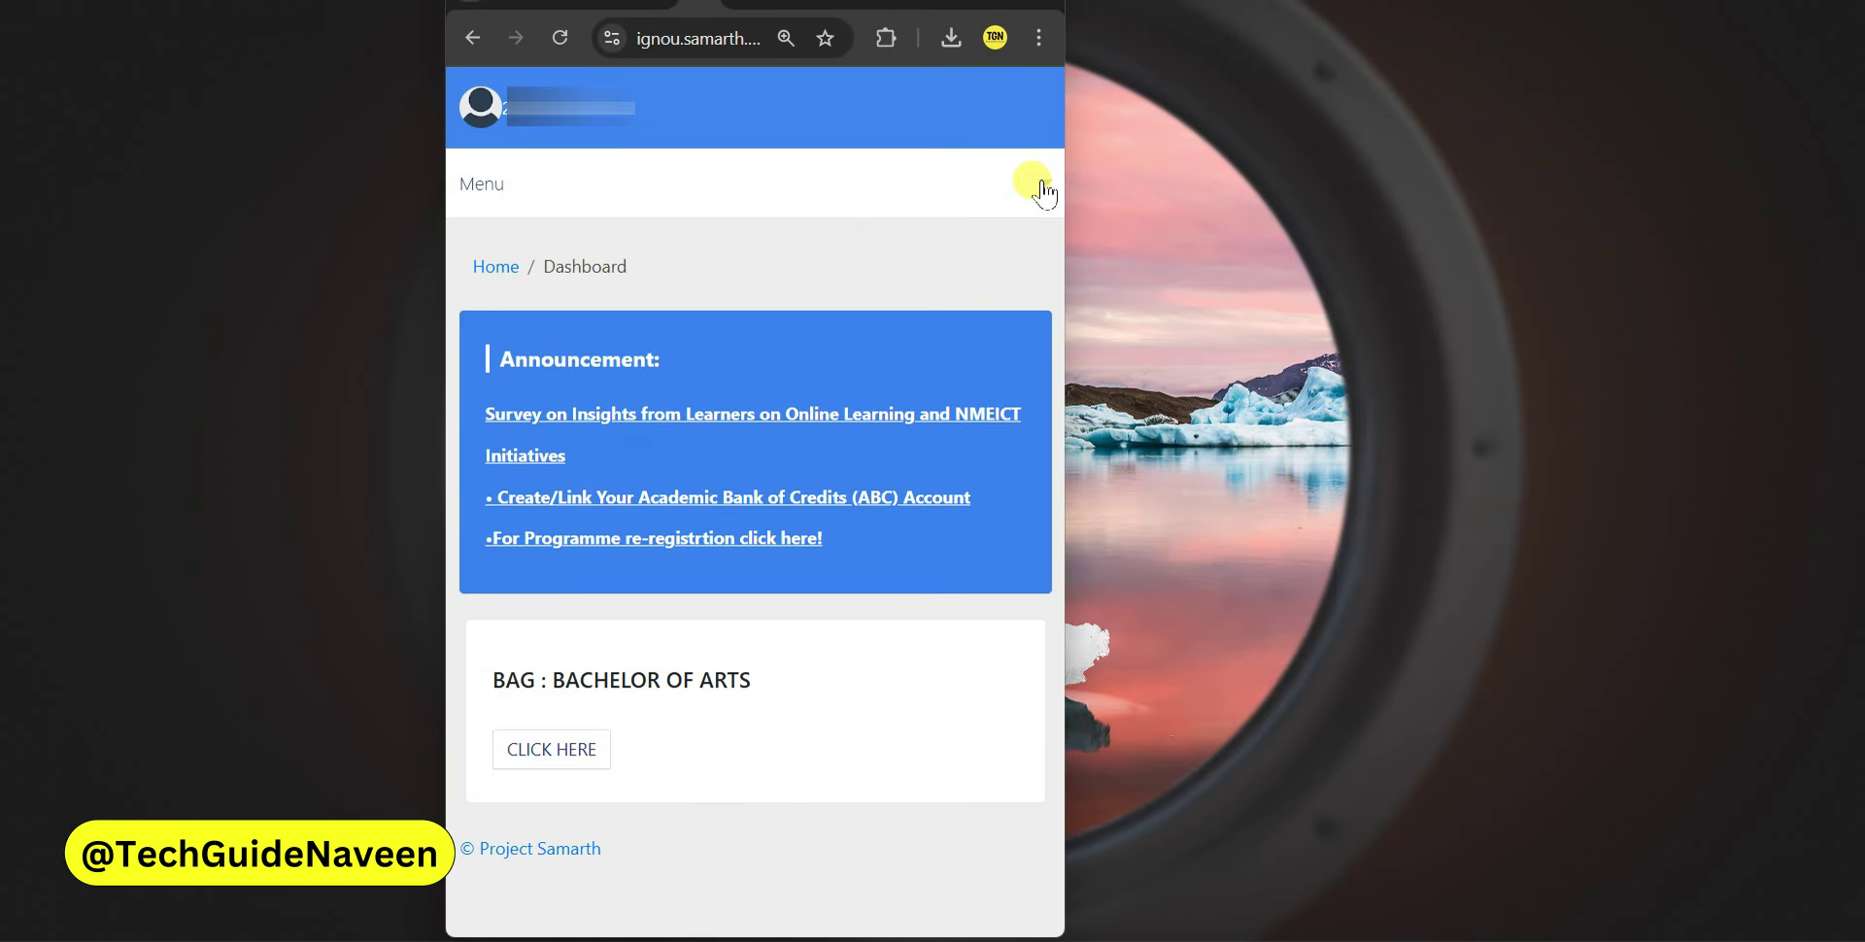
# Open the examination form for the regular 2025-JUNE BAG examination from the student portal's Examination registration page
pyautogui.click(1041, 194)
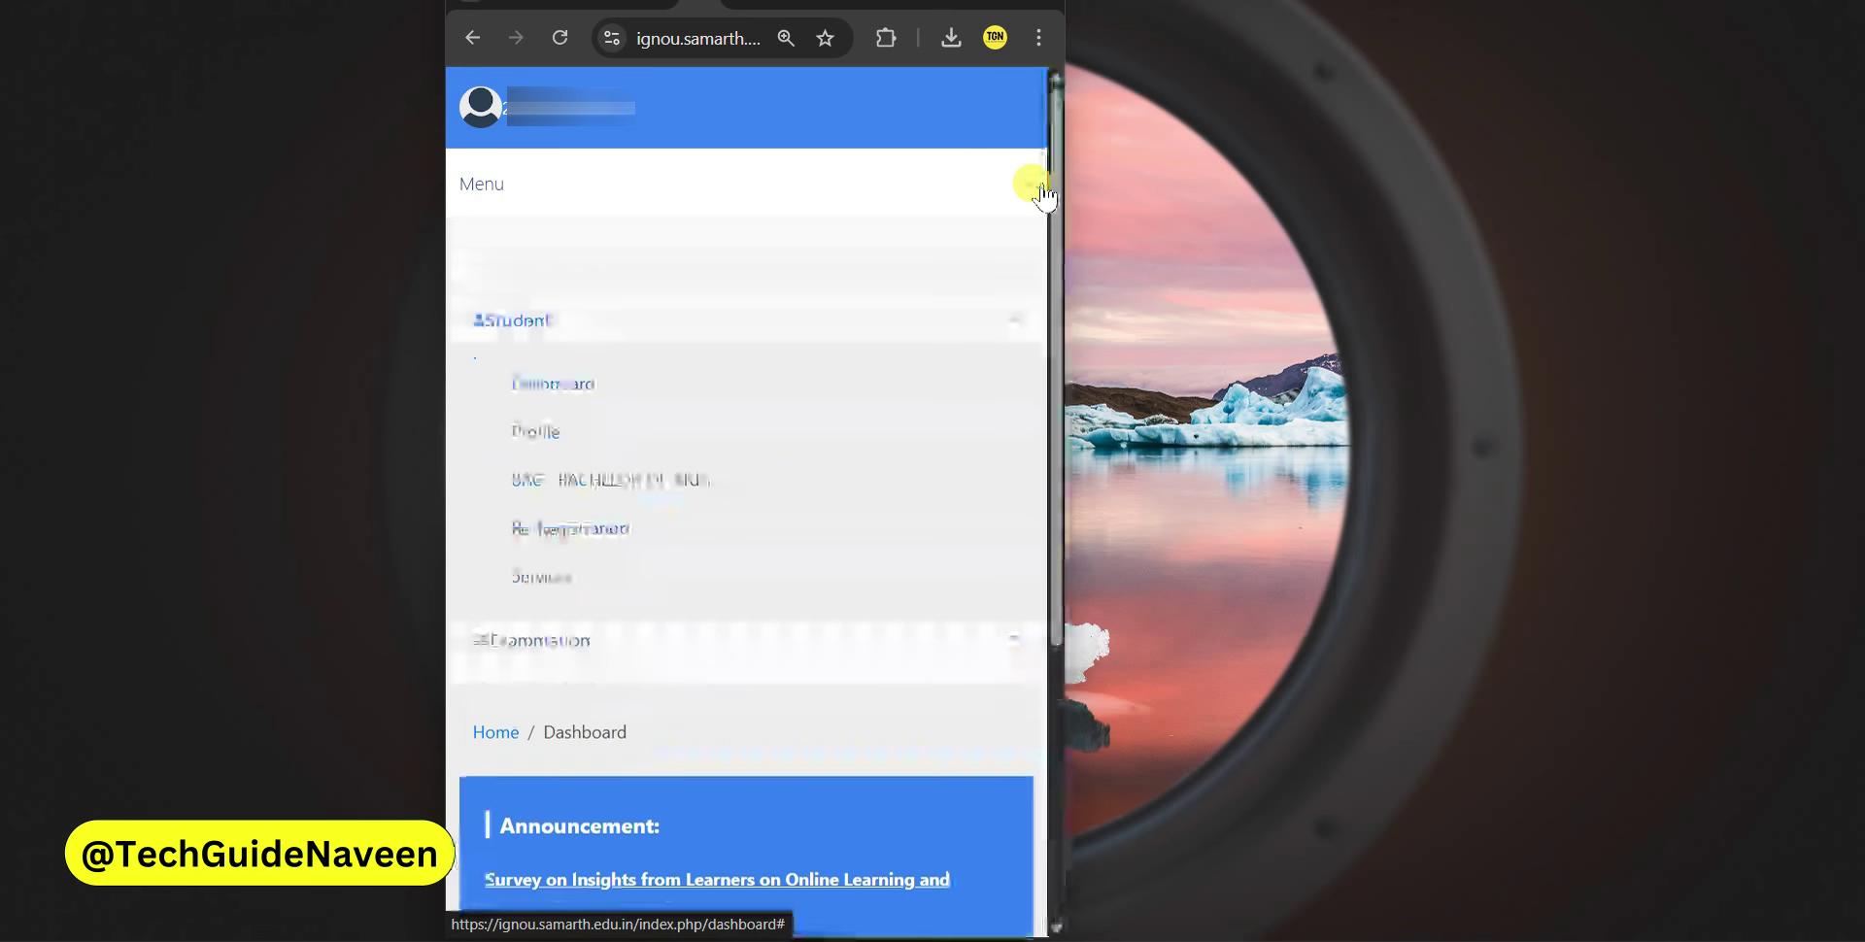
pyautogui.click(572, 643)
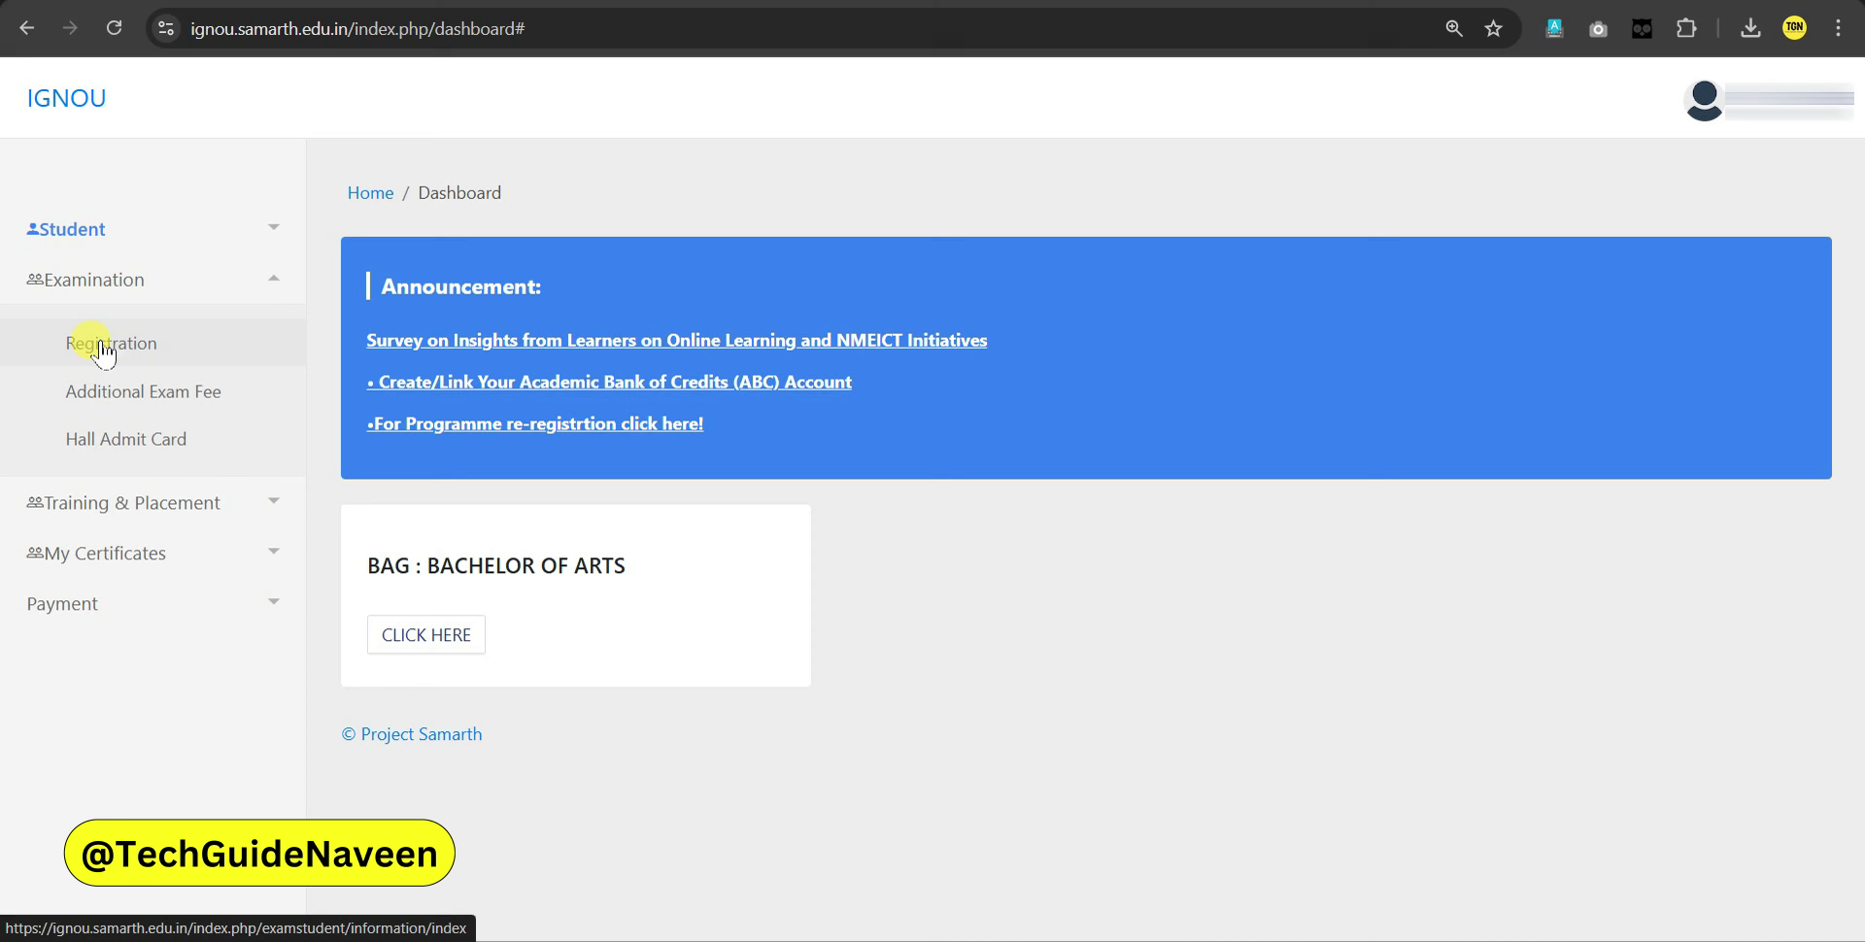
pyautogui.click(104, 350)
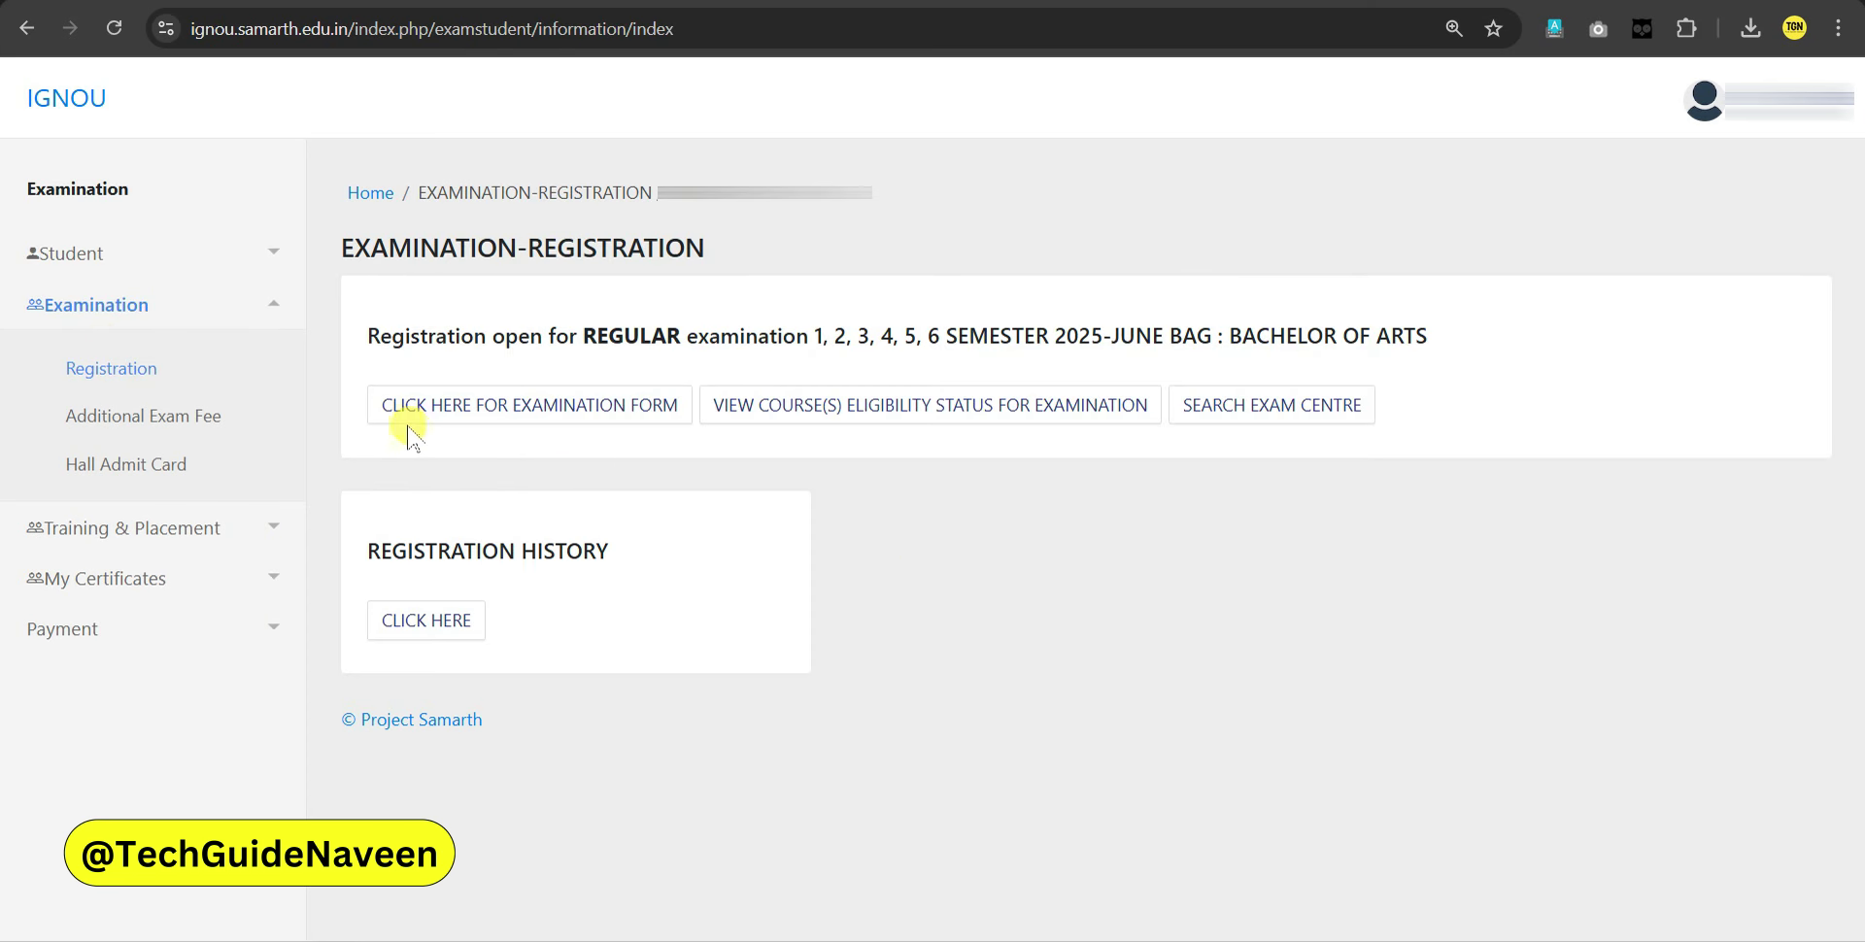
pyautogui.click(605, 418)
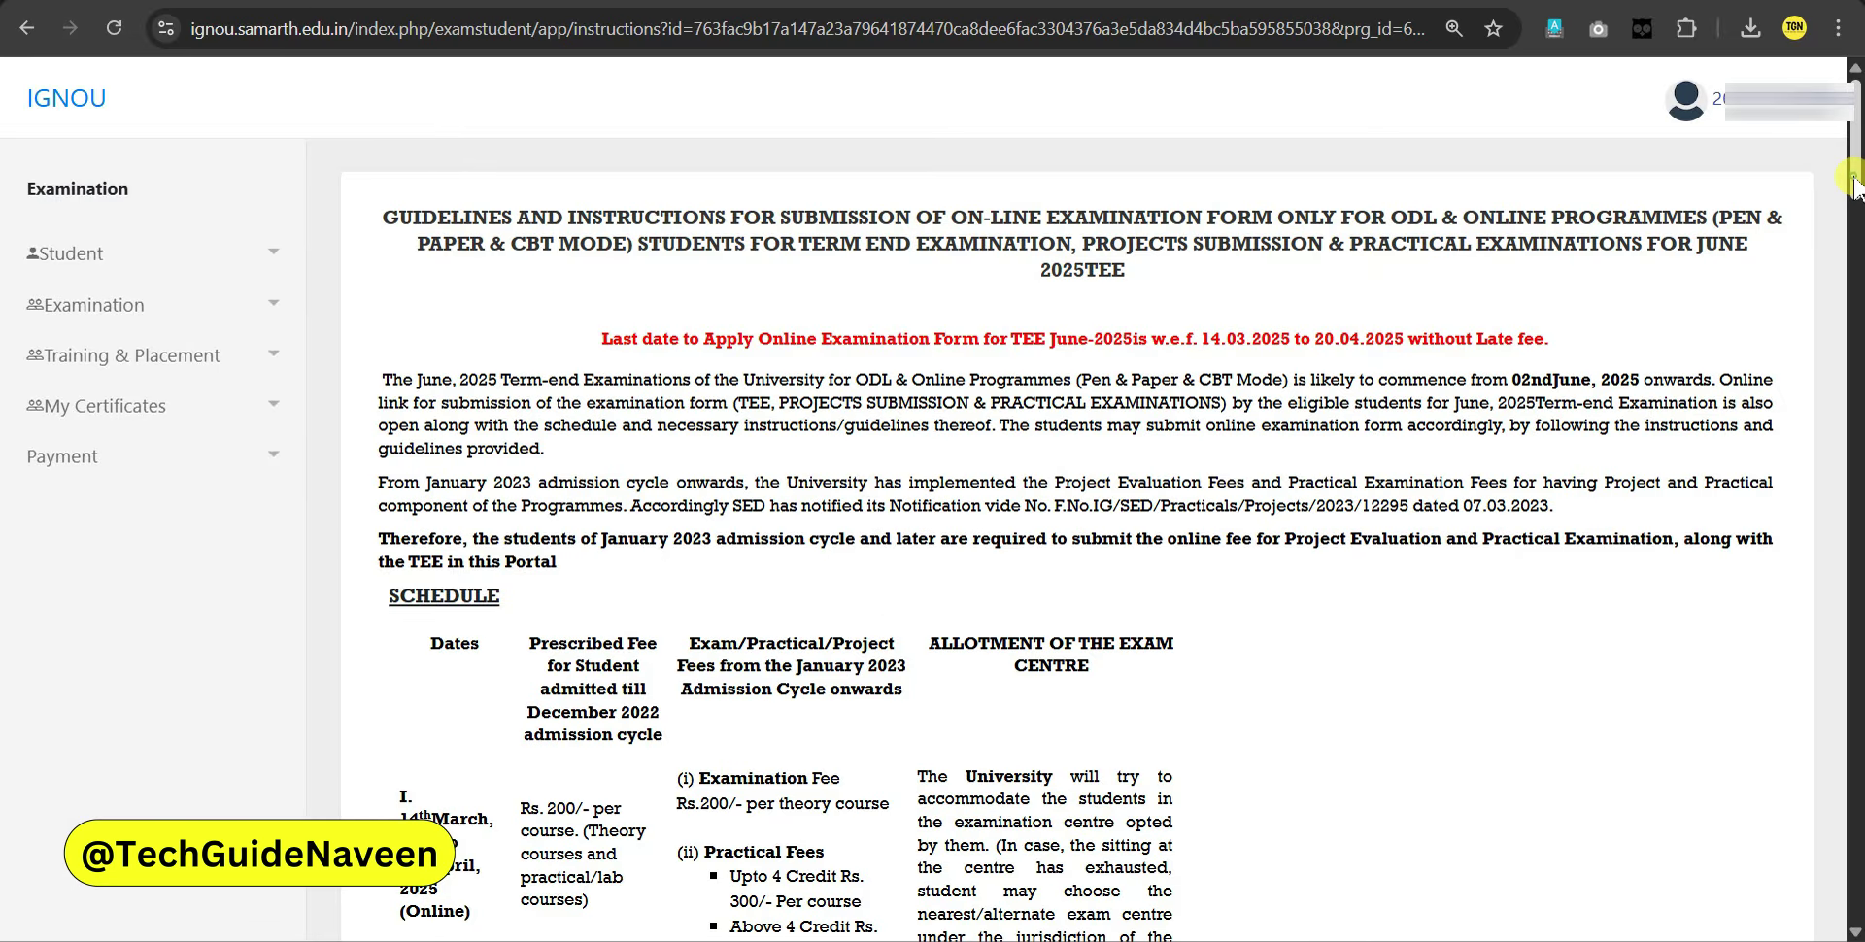
# Accept the declaration at the end of the instructions and proceed to fill the online examination form
pyautogui.moveTo(1852, 179); pyautogui.dragTo(1852, 907)
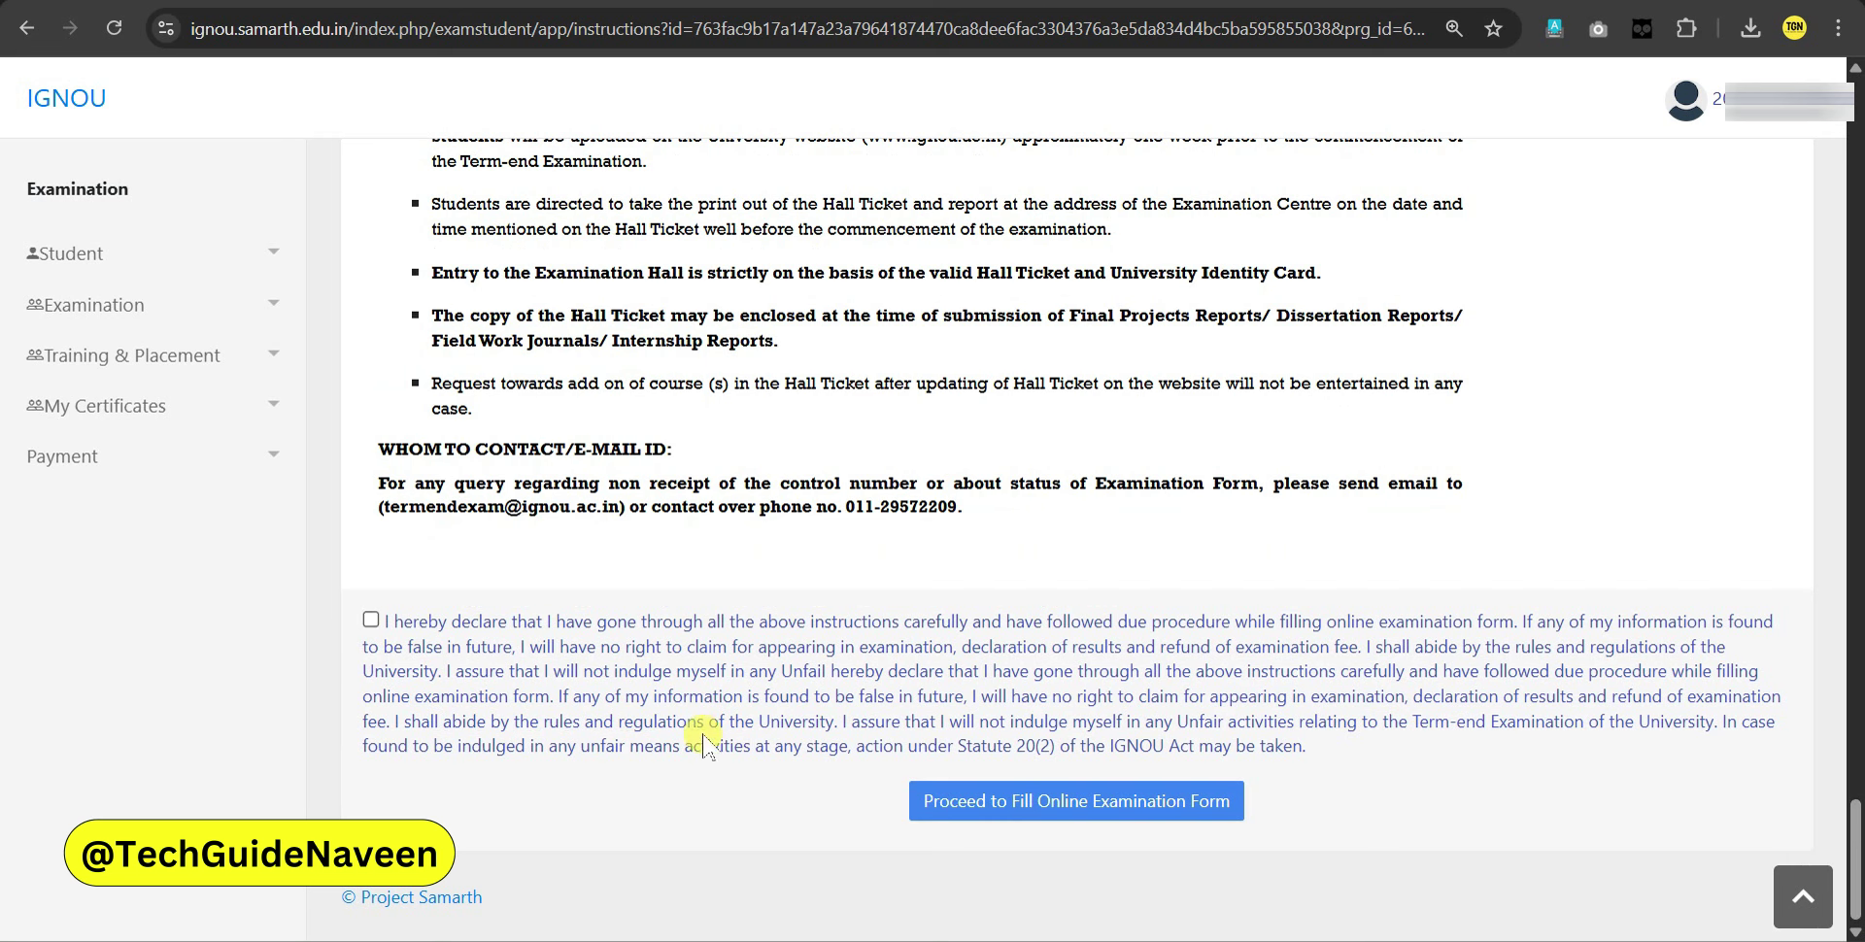
pyautogui.click(370, 619)
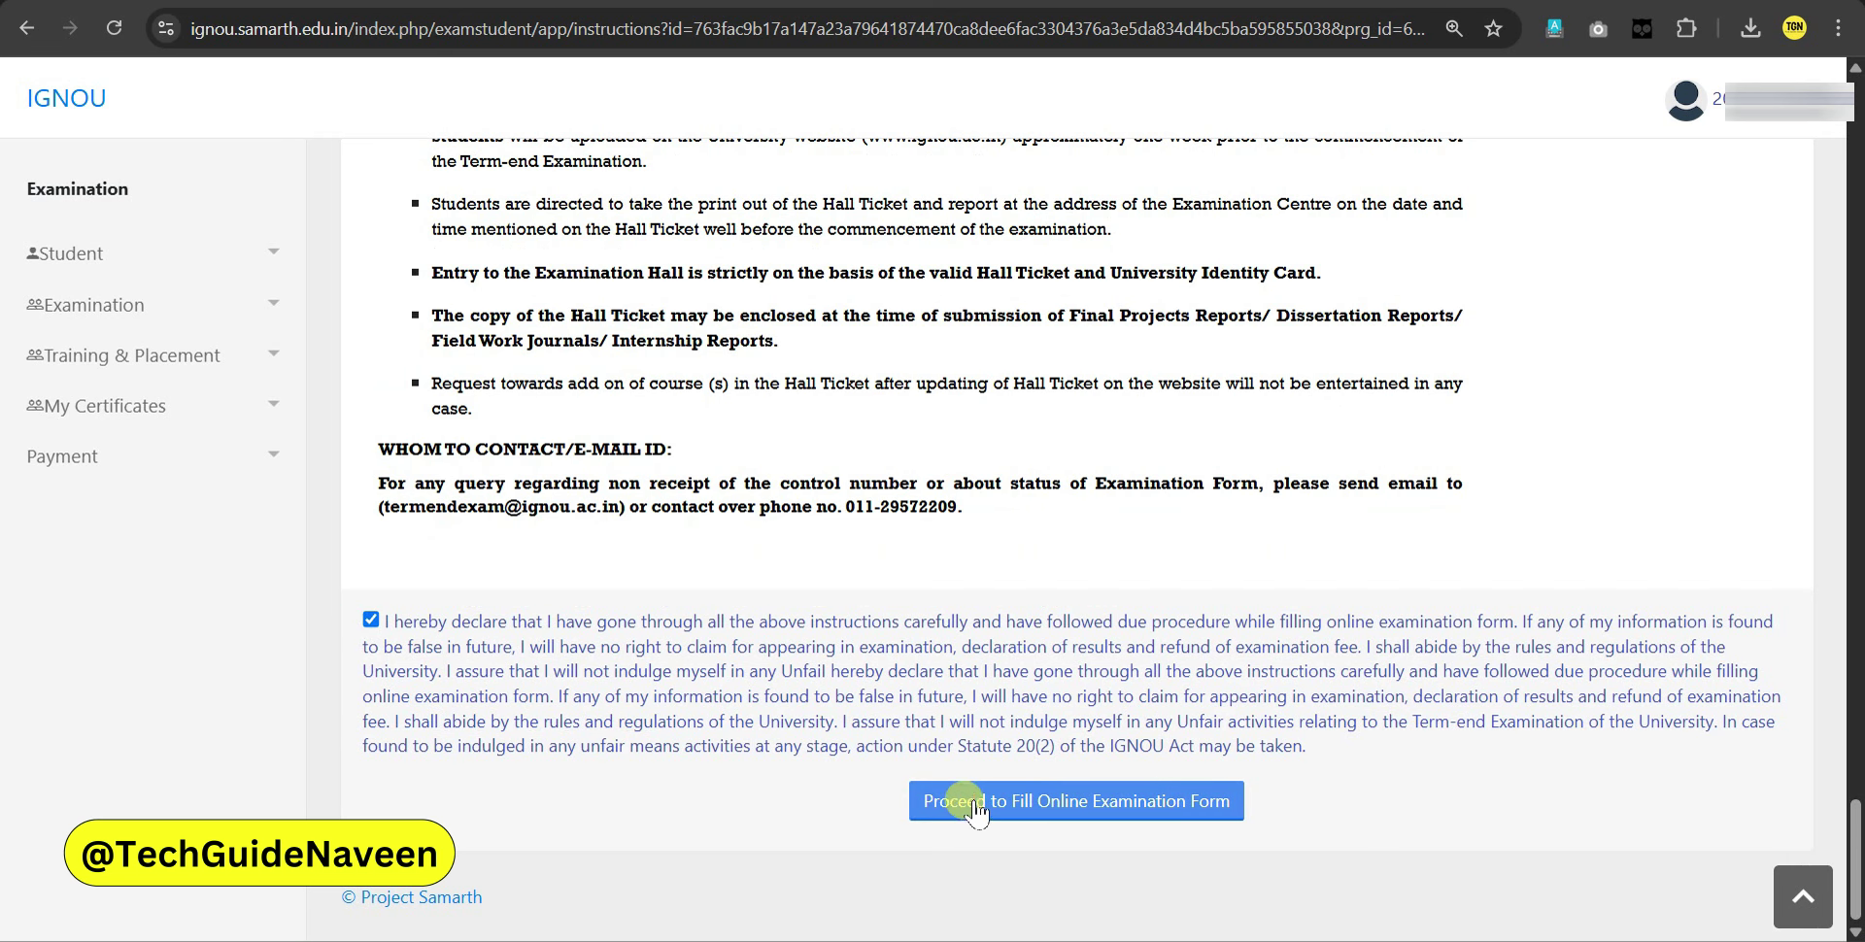
pyautogui.click(1174, 812)
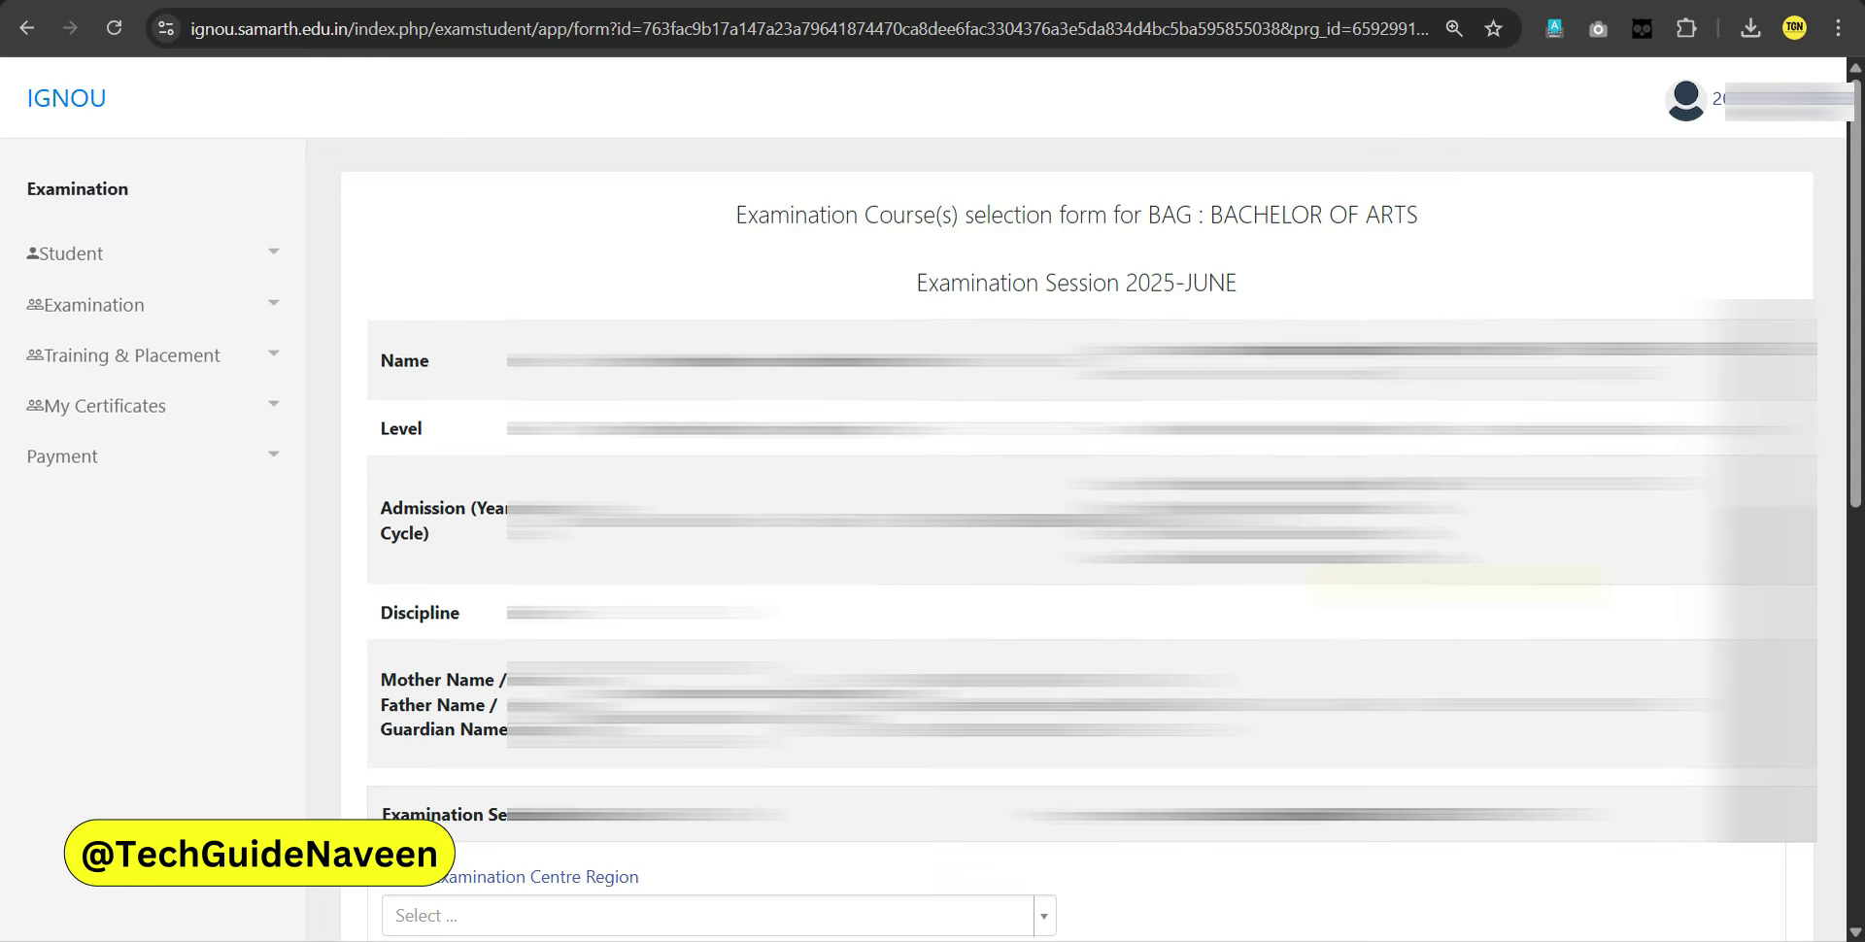
# Search for "delhi" and set the examination centre region to DELHI/NCR
pyautogui.scroll(-5, 554, 291)
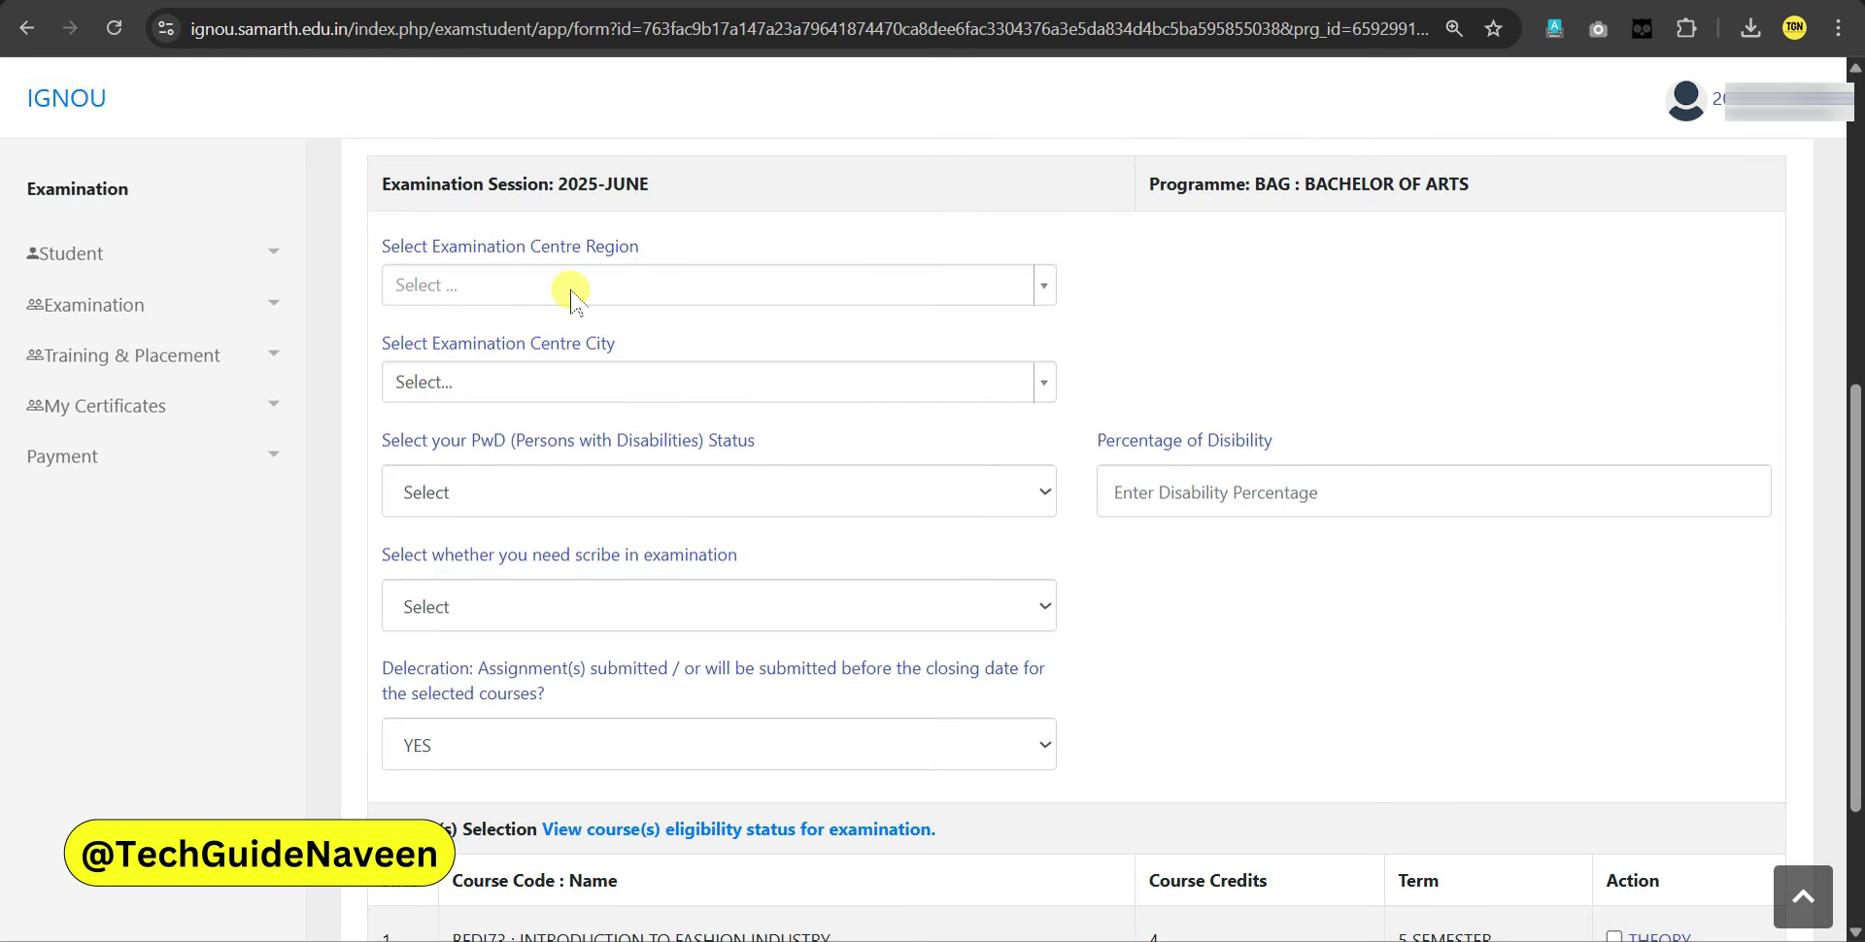
pyautogui.click(571, 292)
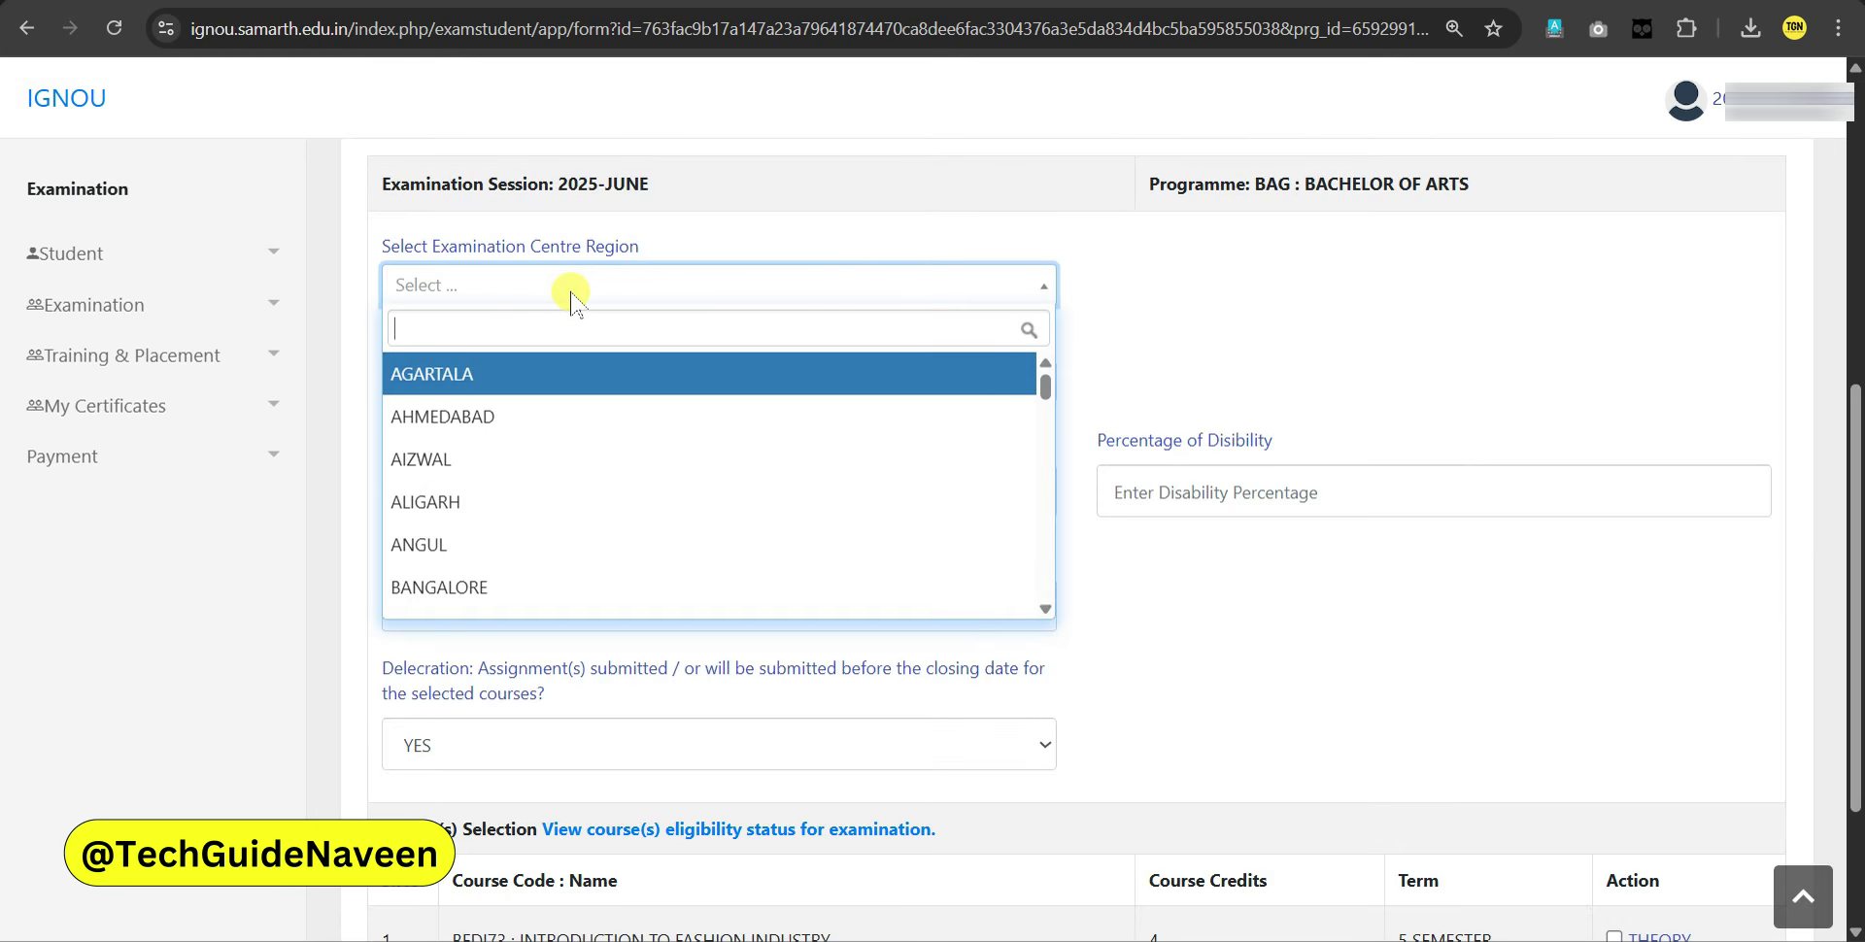
pyautogui.write('delhi')
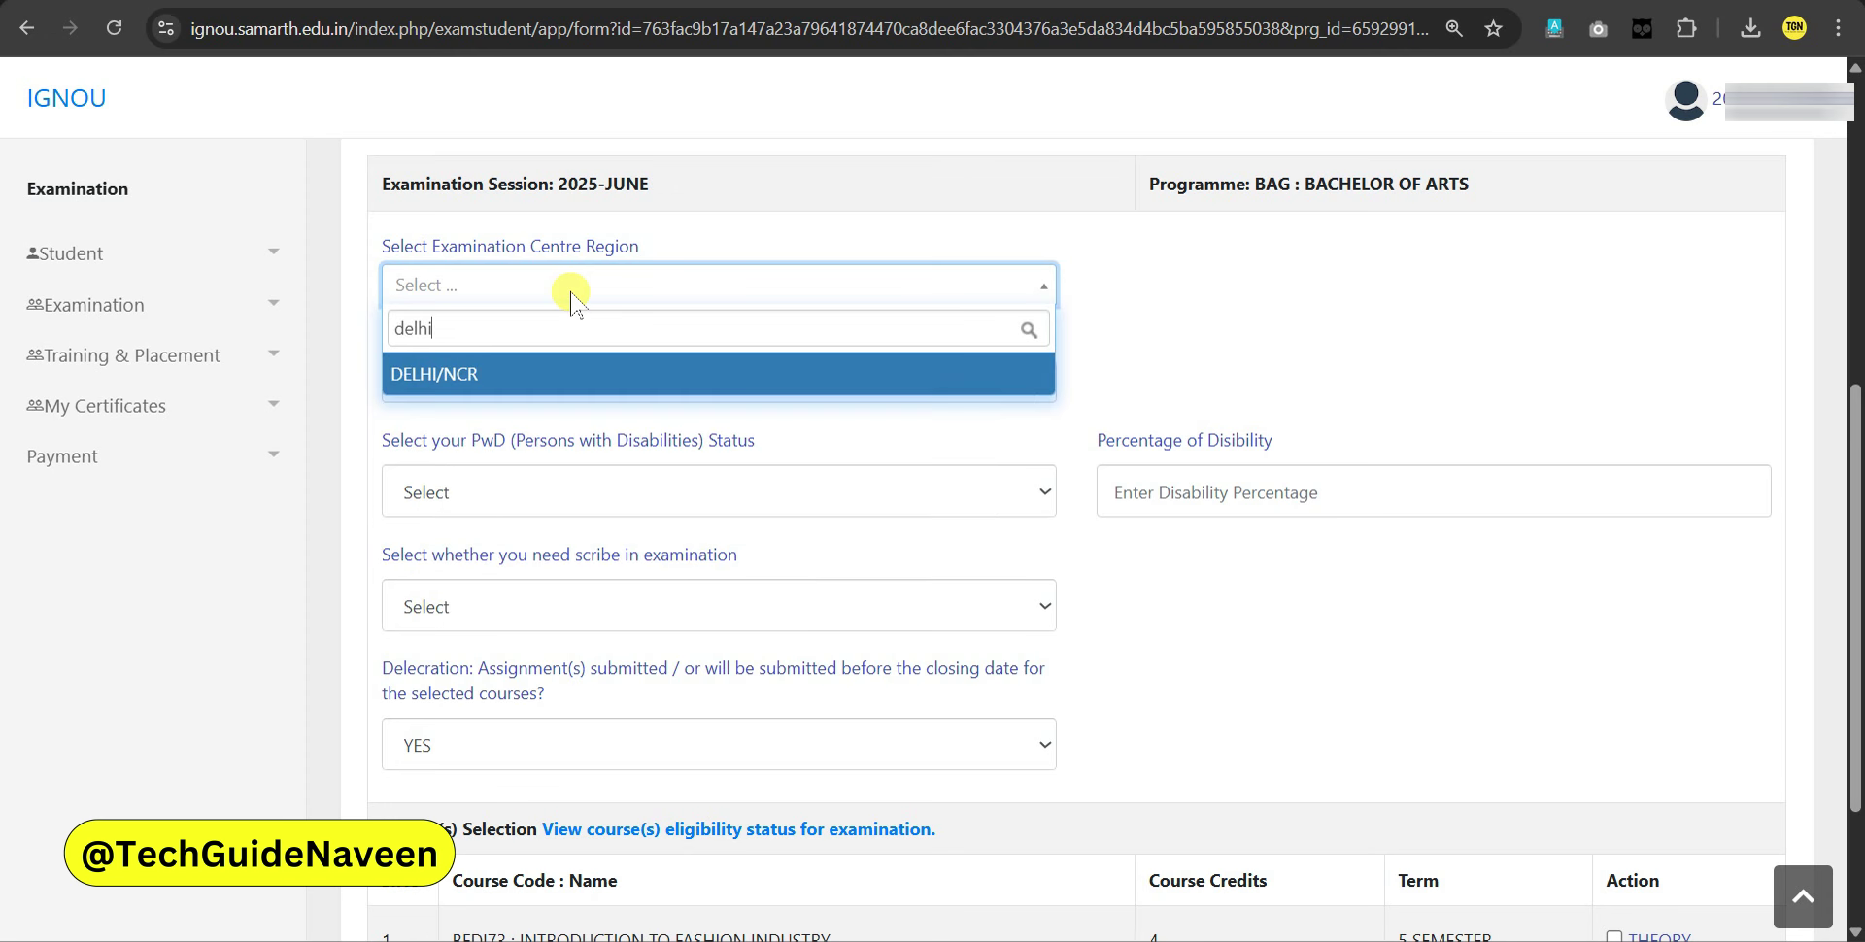
pyautogui.click(541, 376)
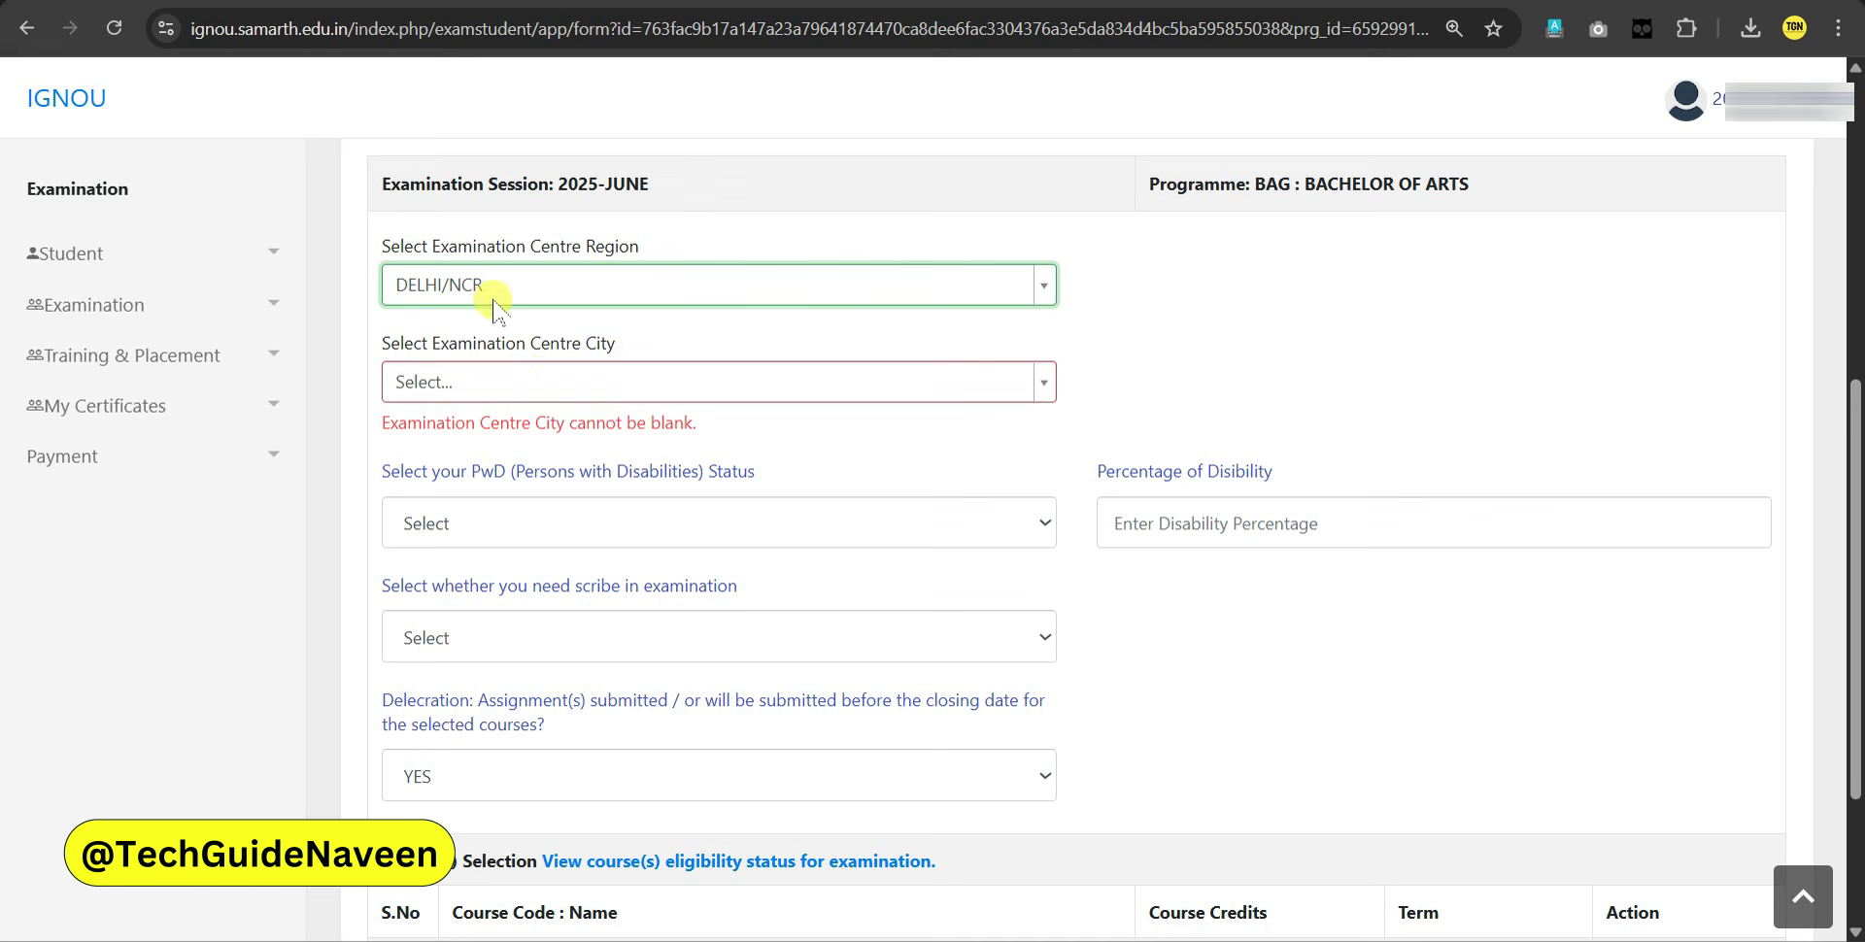
# Set the examination centre city to 07GS008 : ACHARYA TULSI SARVODAYA BAL VIDYALAYA CHHATTARPUR
pyautogui.click(499, 384)
pyautogui.scroll(-3, 544, 598)
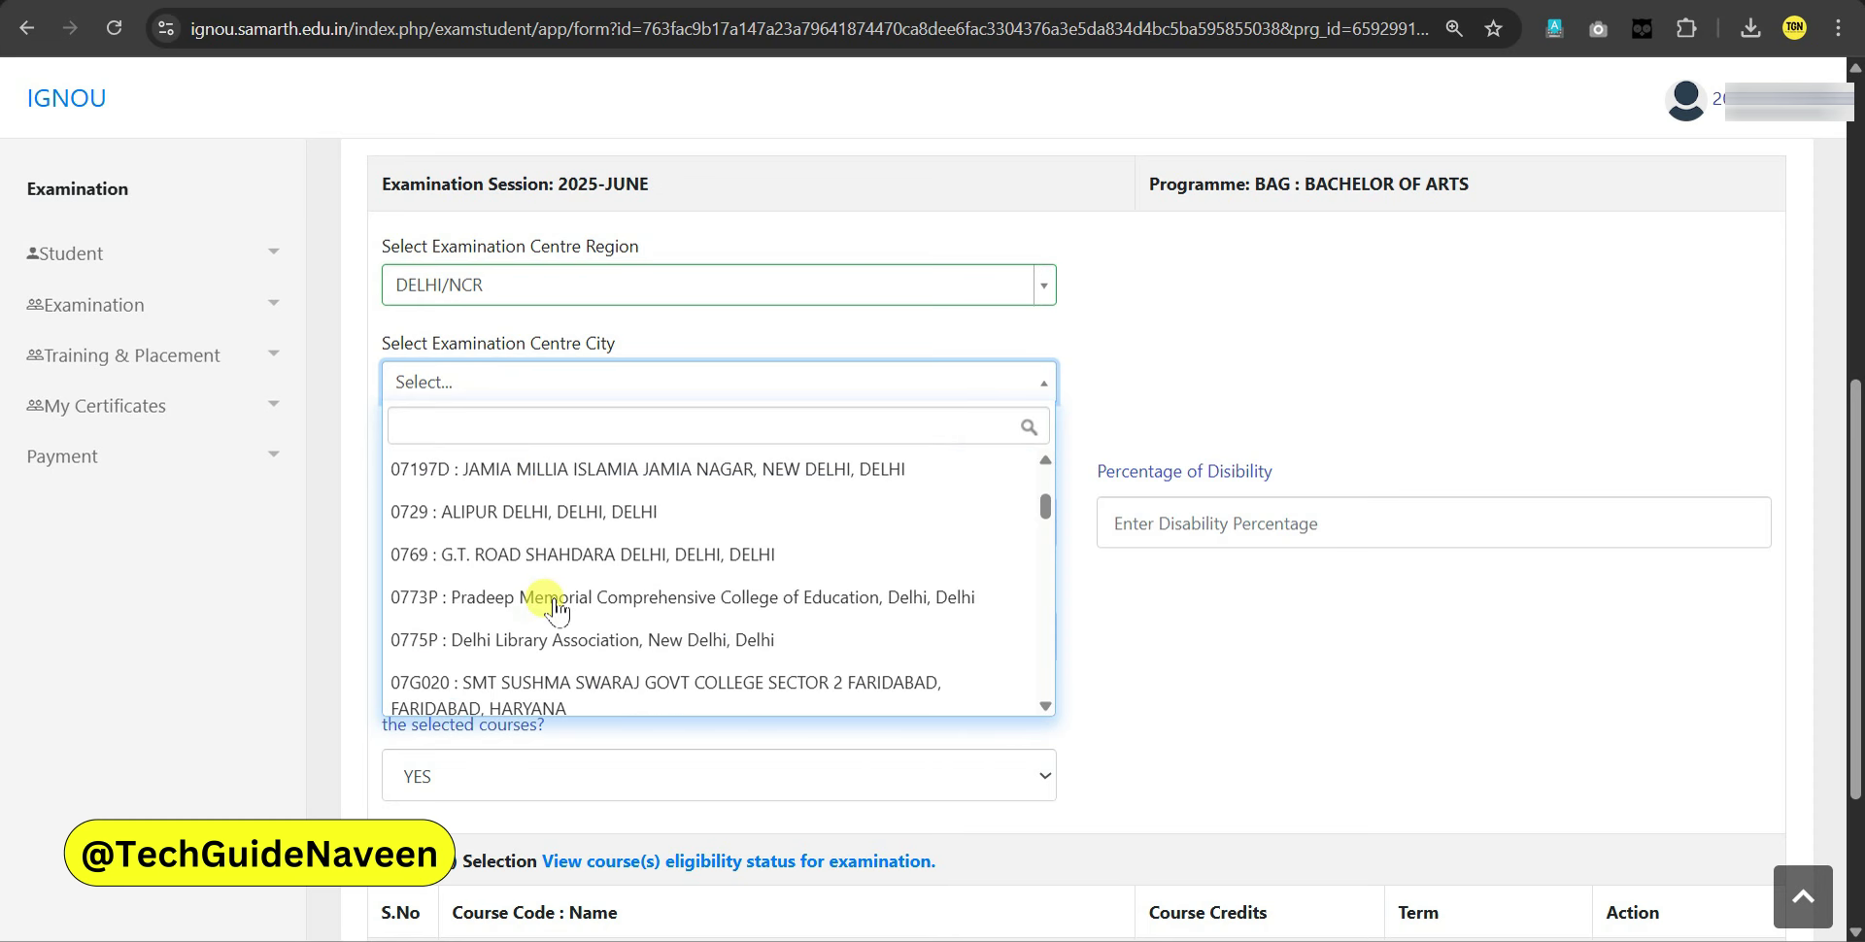
pyautogui.scroll(-3, 573, 617)
pyautogui.click(586, 626)
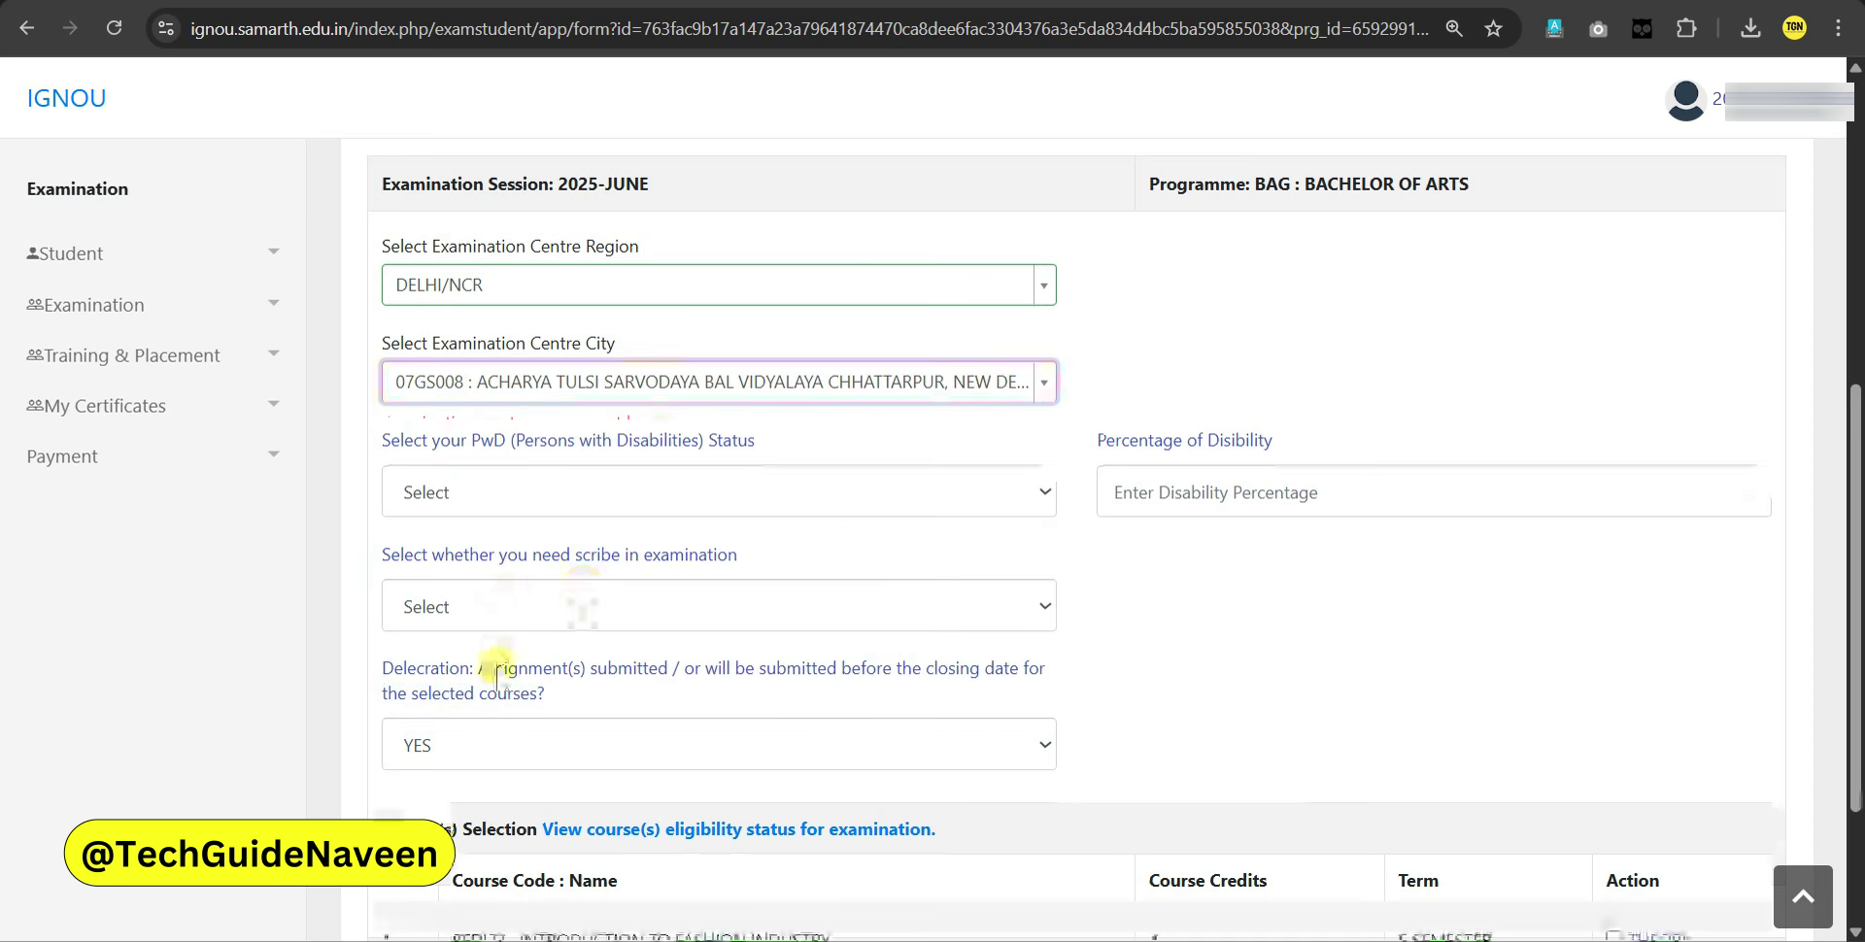
# Set the PwD status to Not Applicable and answer the assignment submission declaration with YES
pyautogui.click(470, 492)
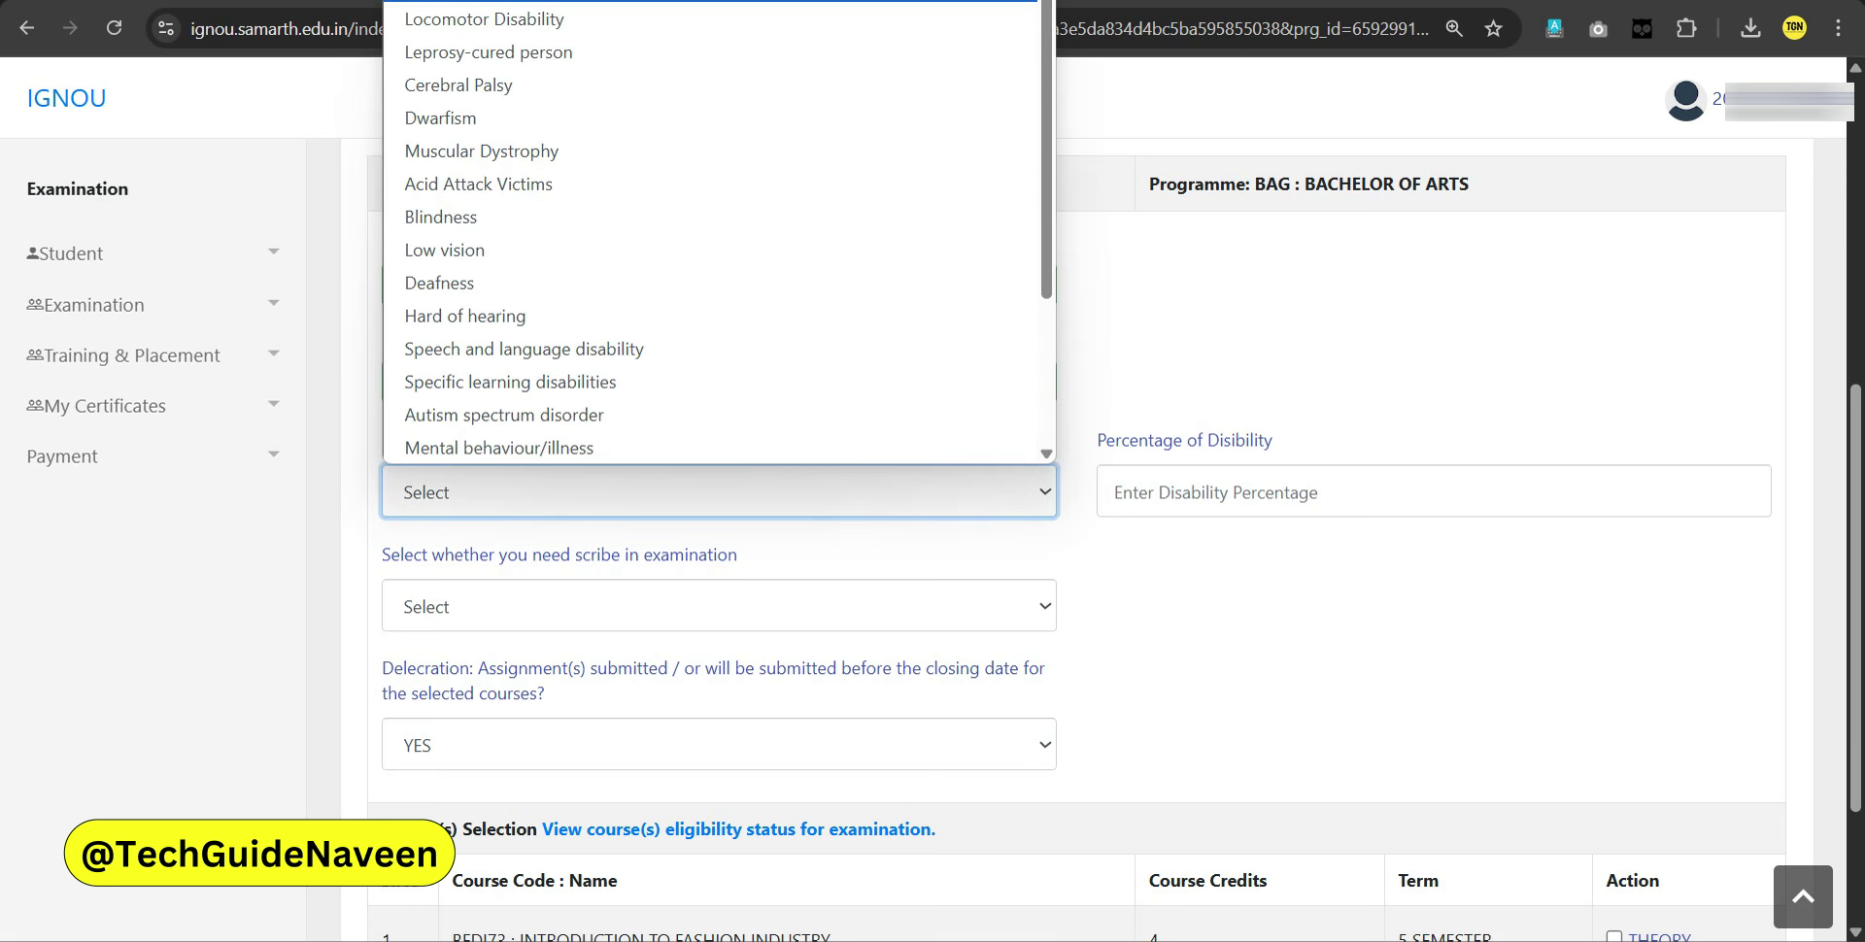
pyautogui.click(457, 2)
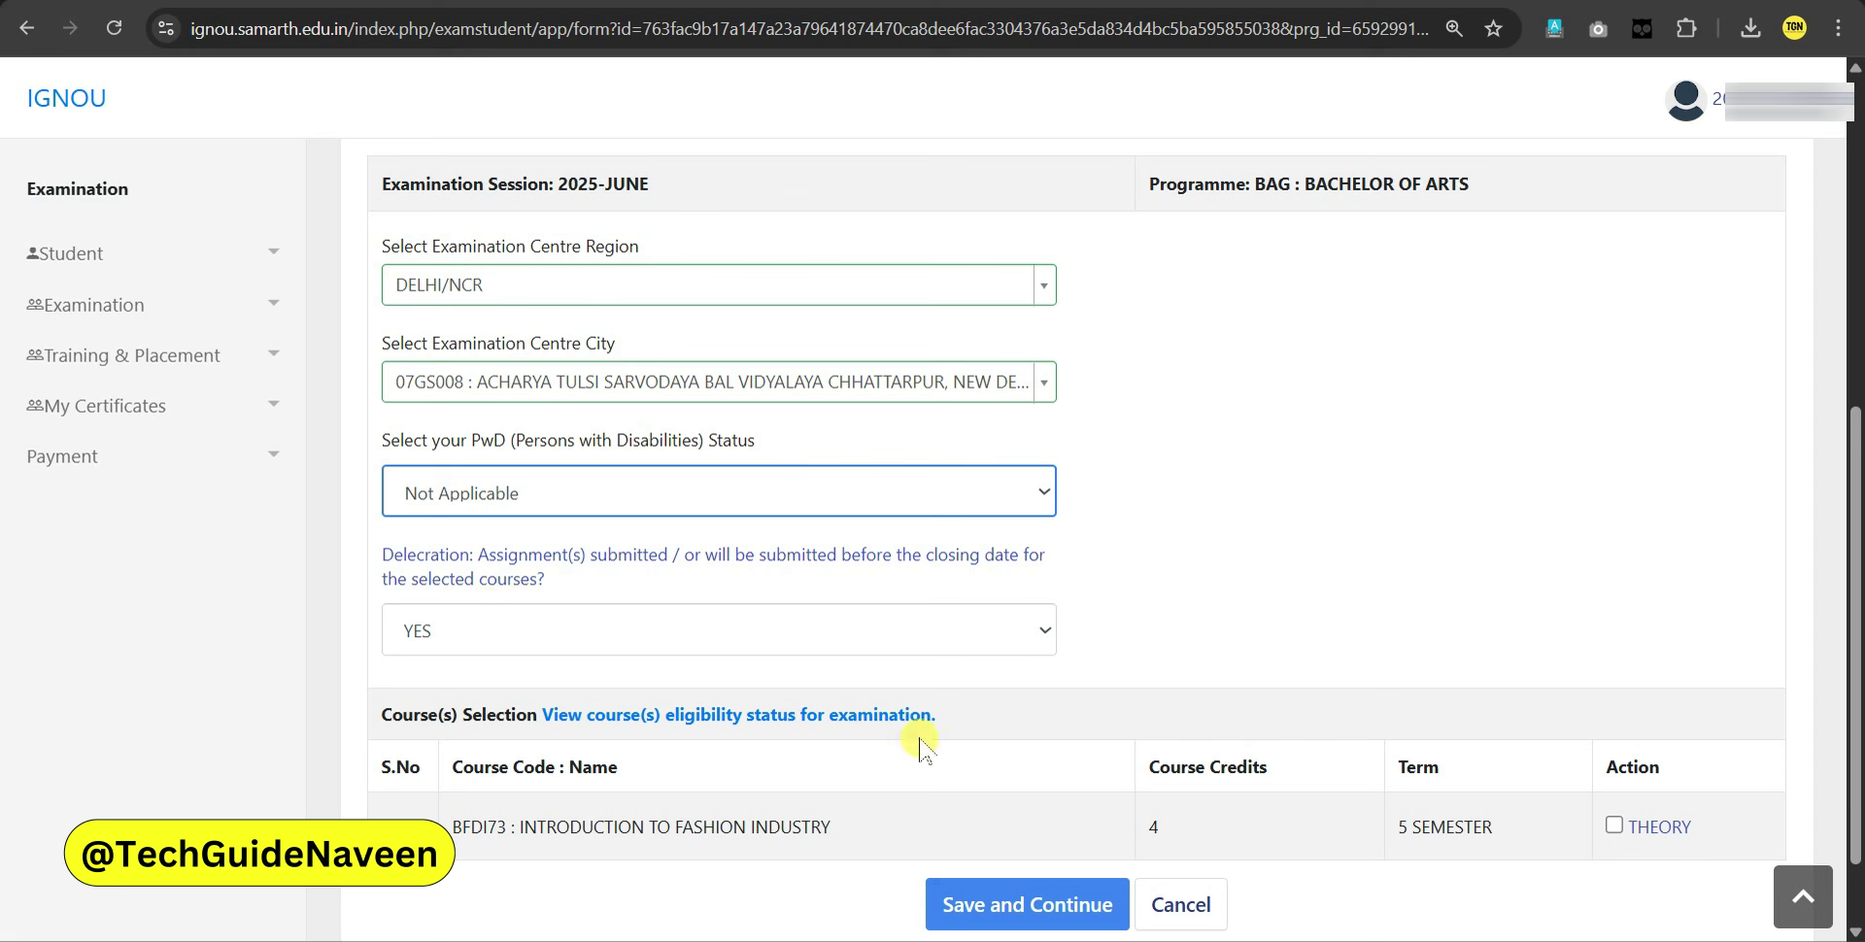
pyautogui.click(1006, 632)
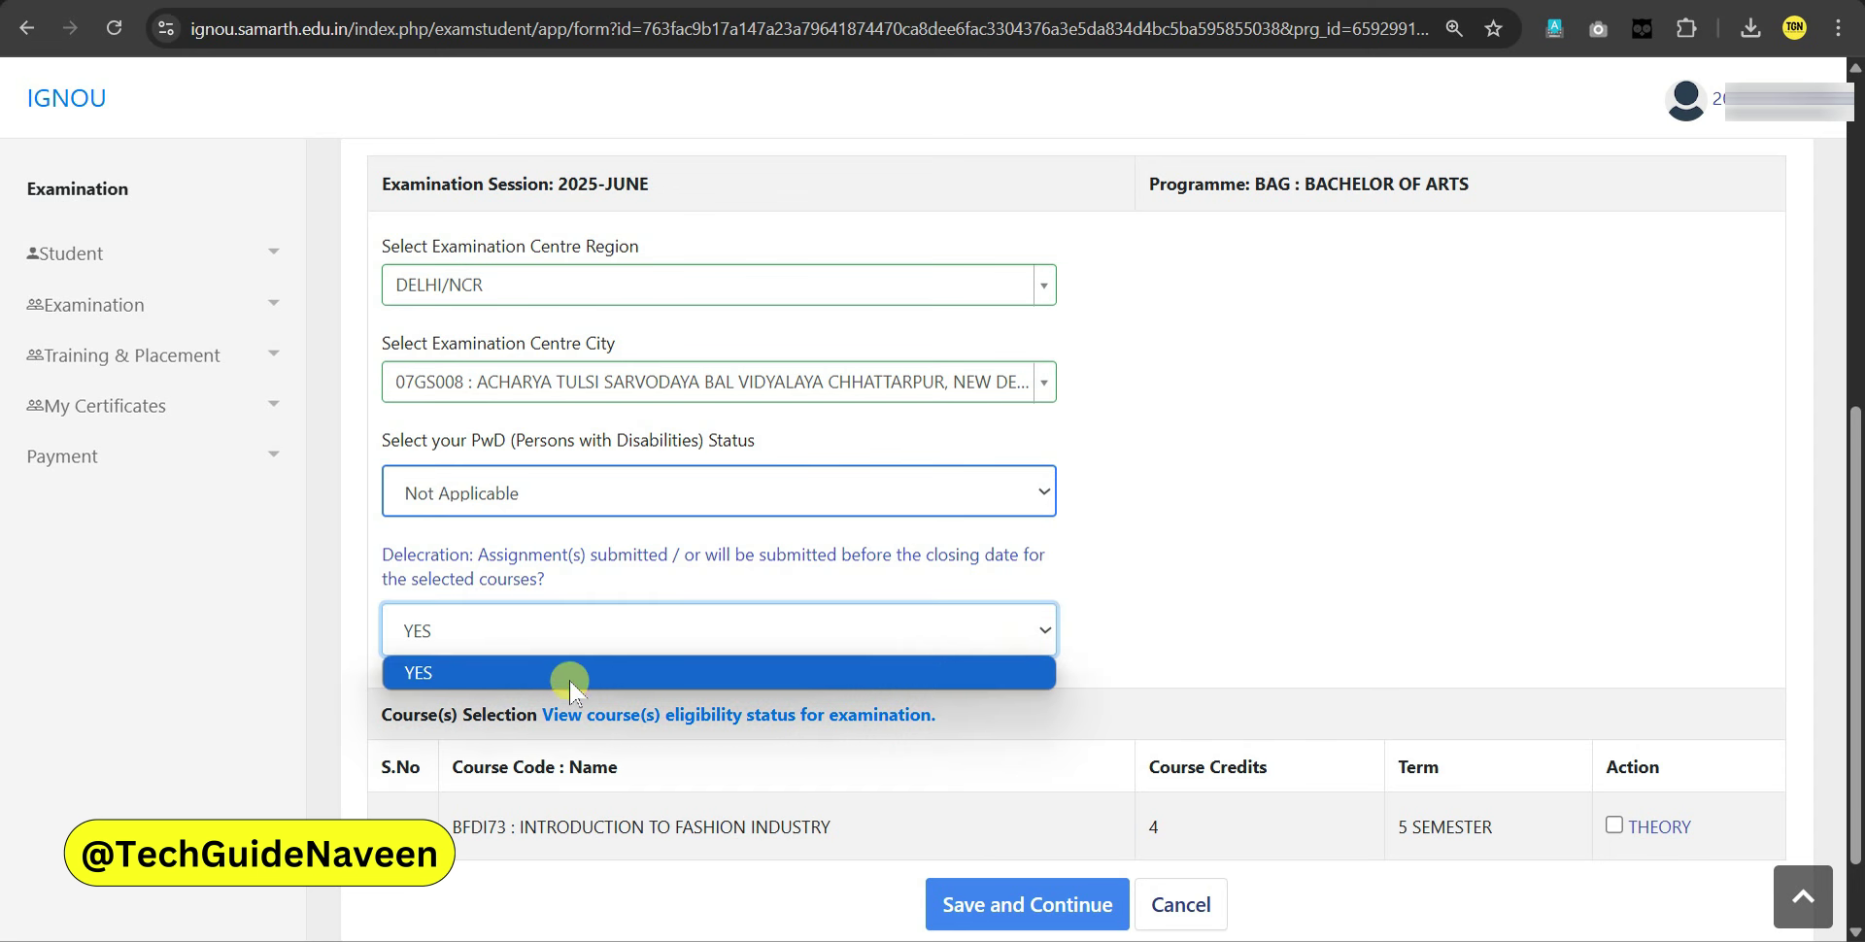
pyautogui.click(425, 675)
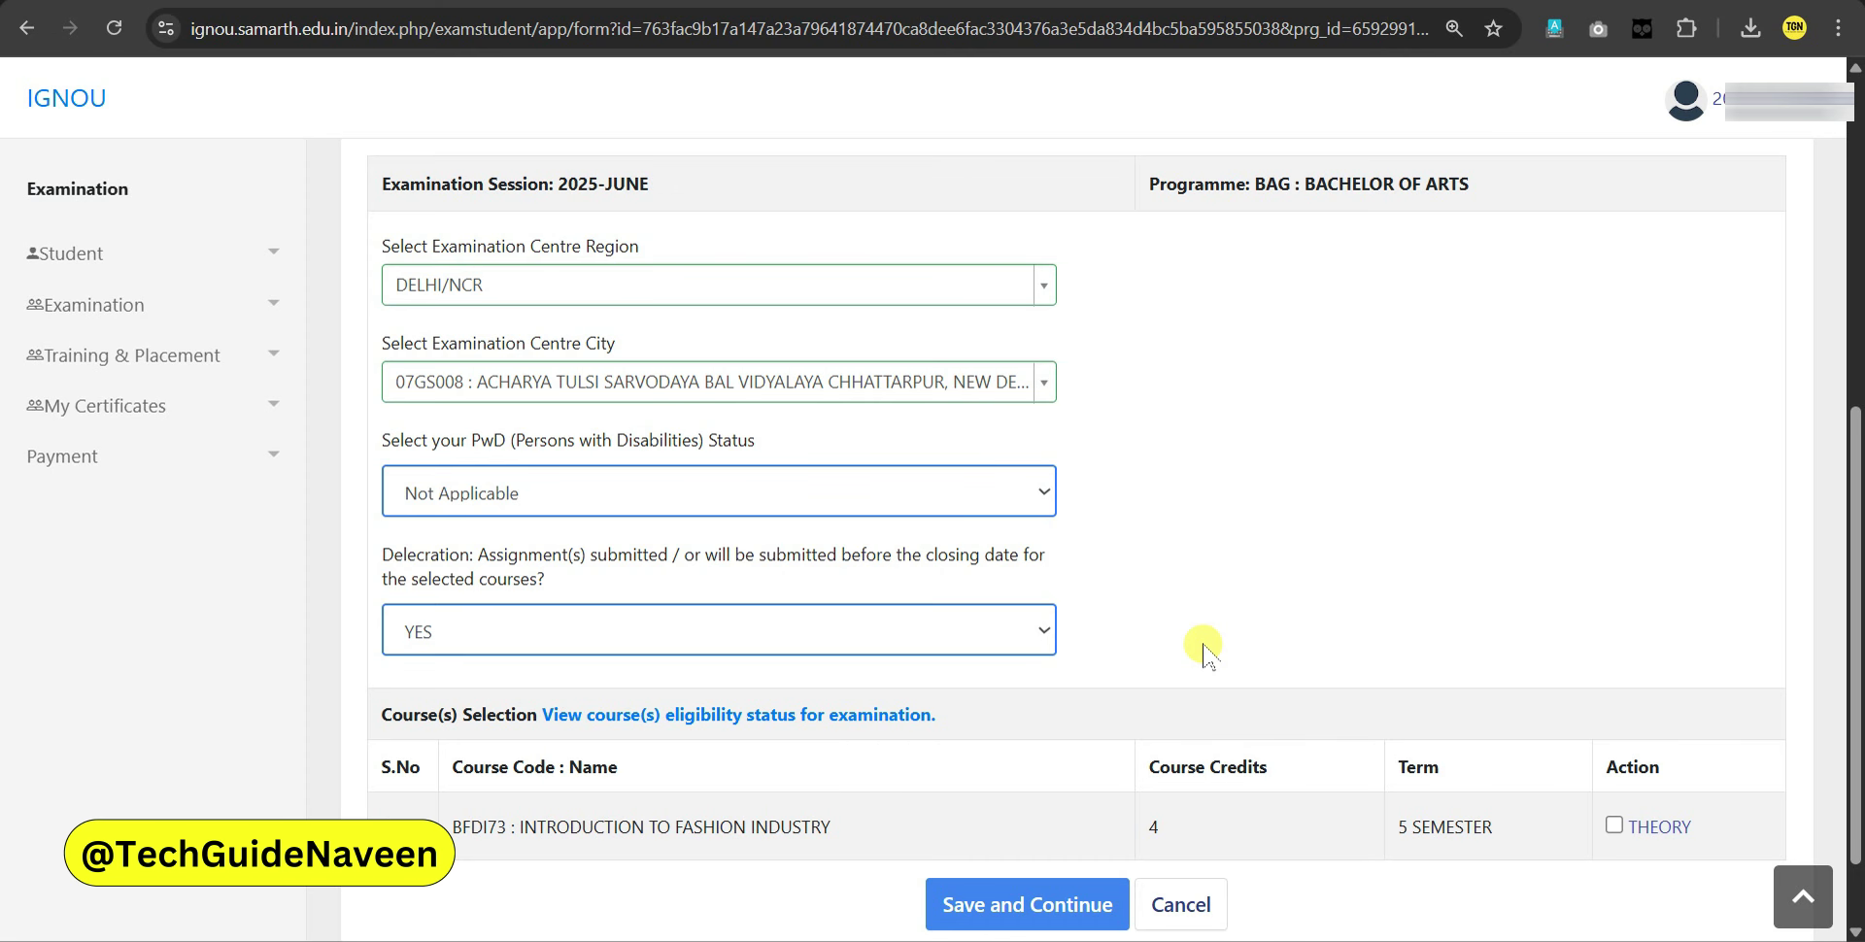
# Select the THEORY exam for BFDI73 : INTRODUCTION TO FASHION INDUSTRY and save the form to continue
pyautogui.scroll(-2, 1204, 649)
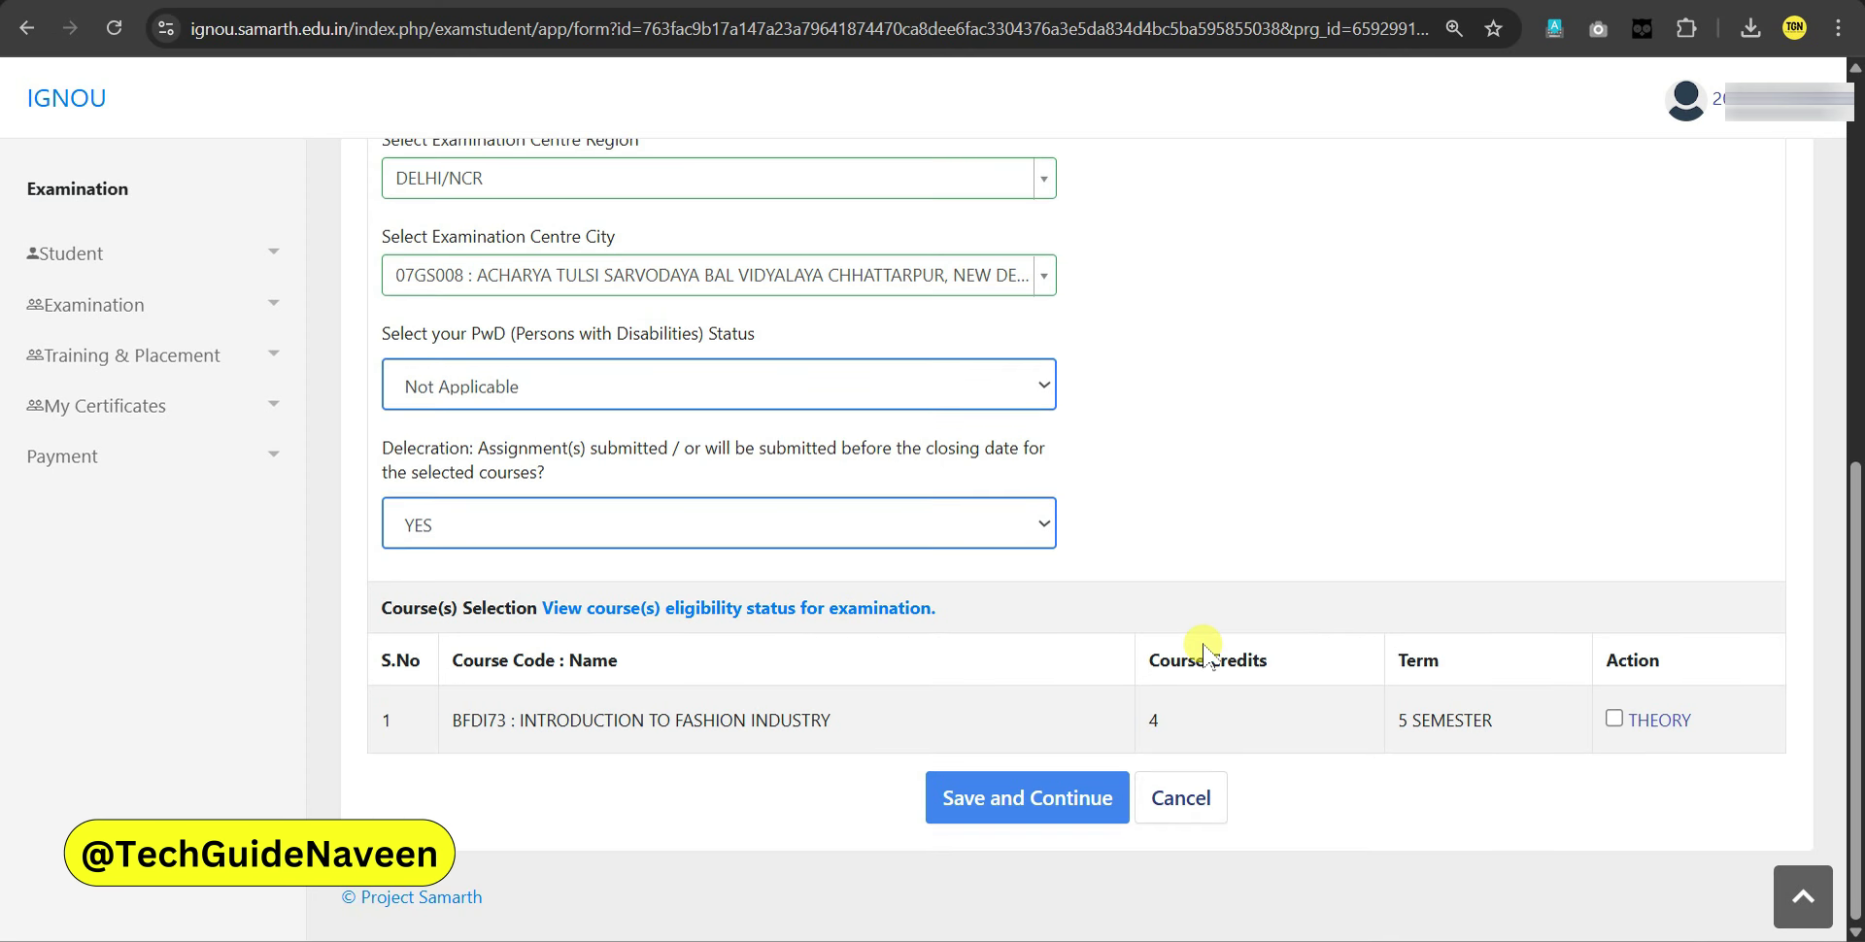
pyautogui.moveTo(455, 716); pyautogui.dragTo(861, 738)
pyautogui.click(883, 717)
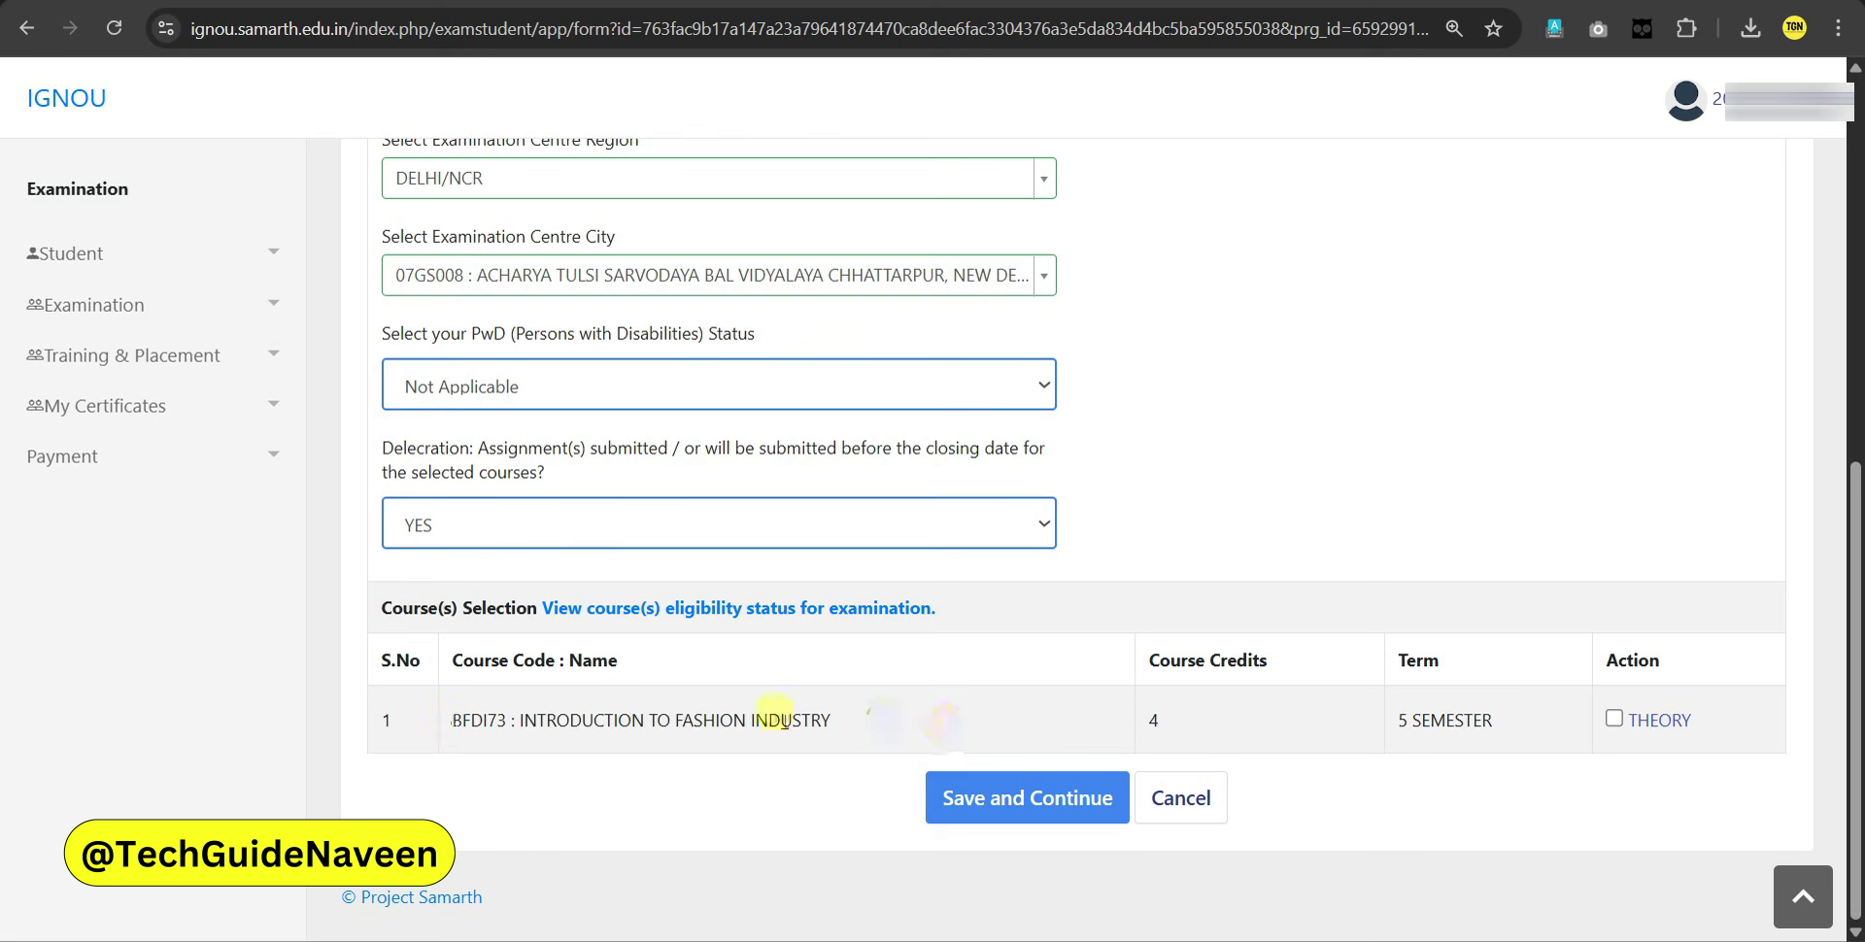
pyautogui.click(1615, 723)
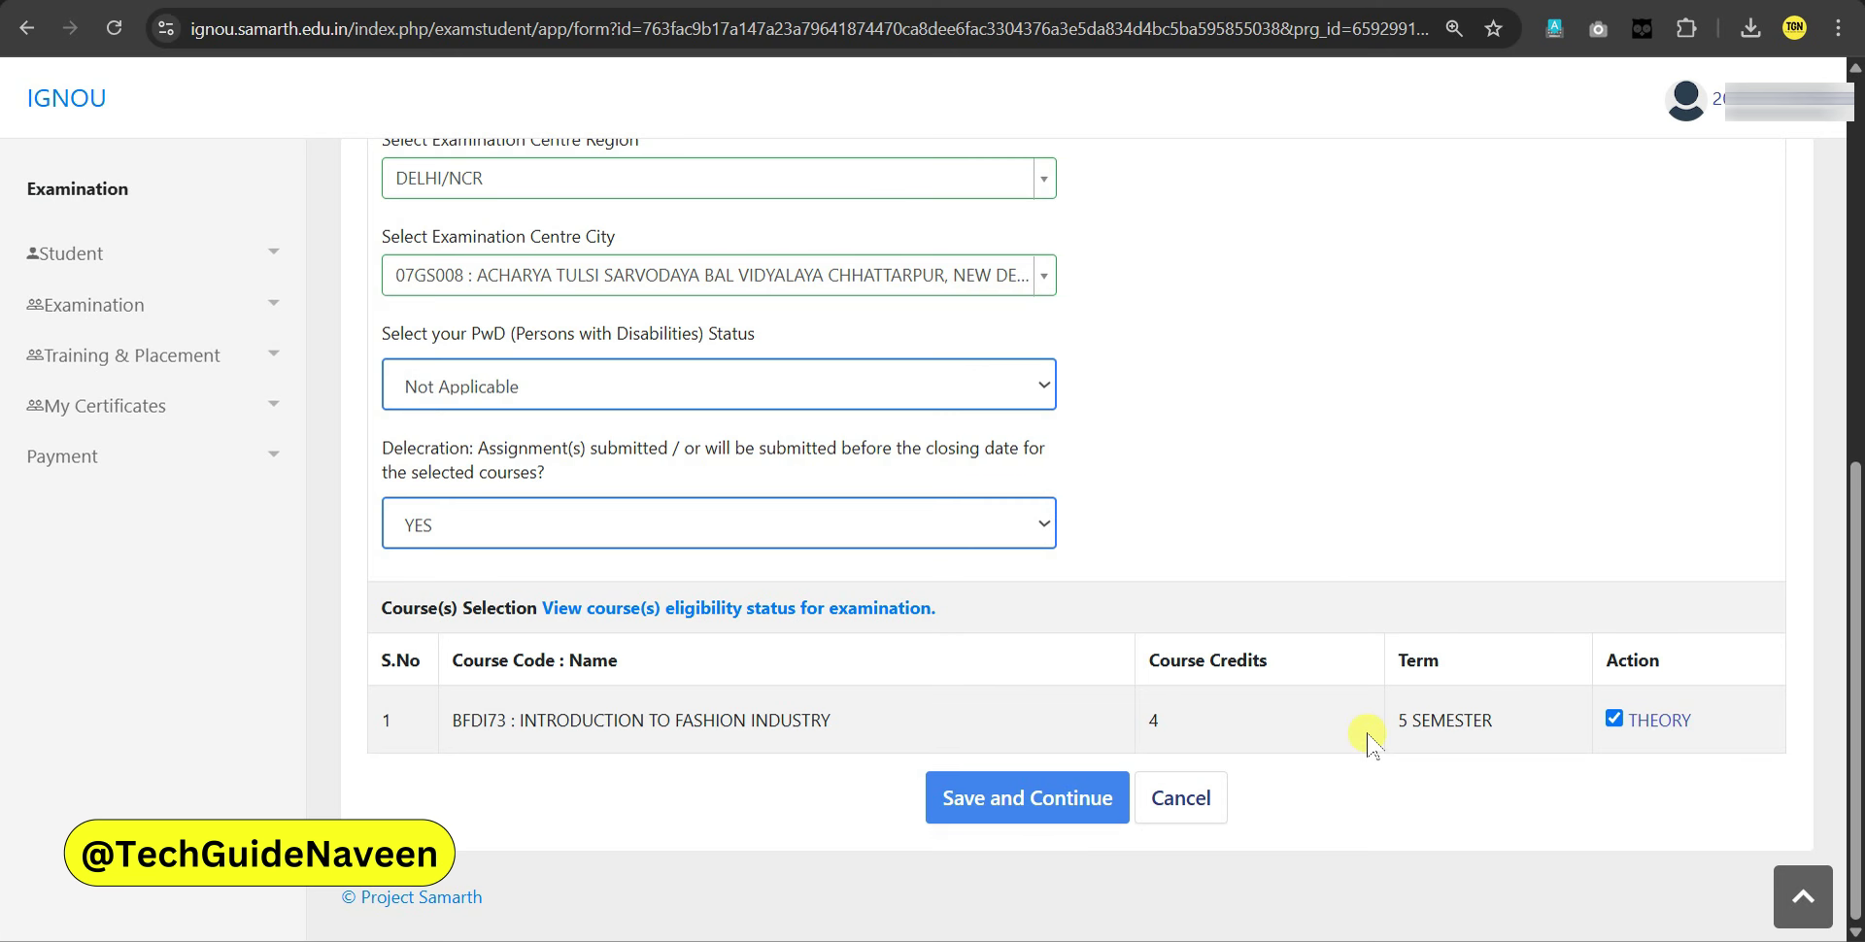
pyautogui.click(1119, 791)
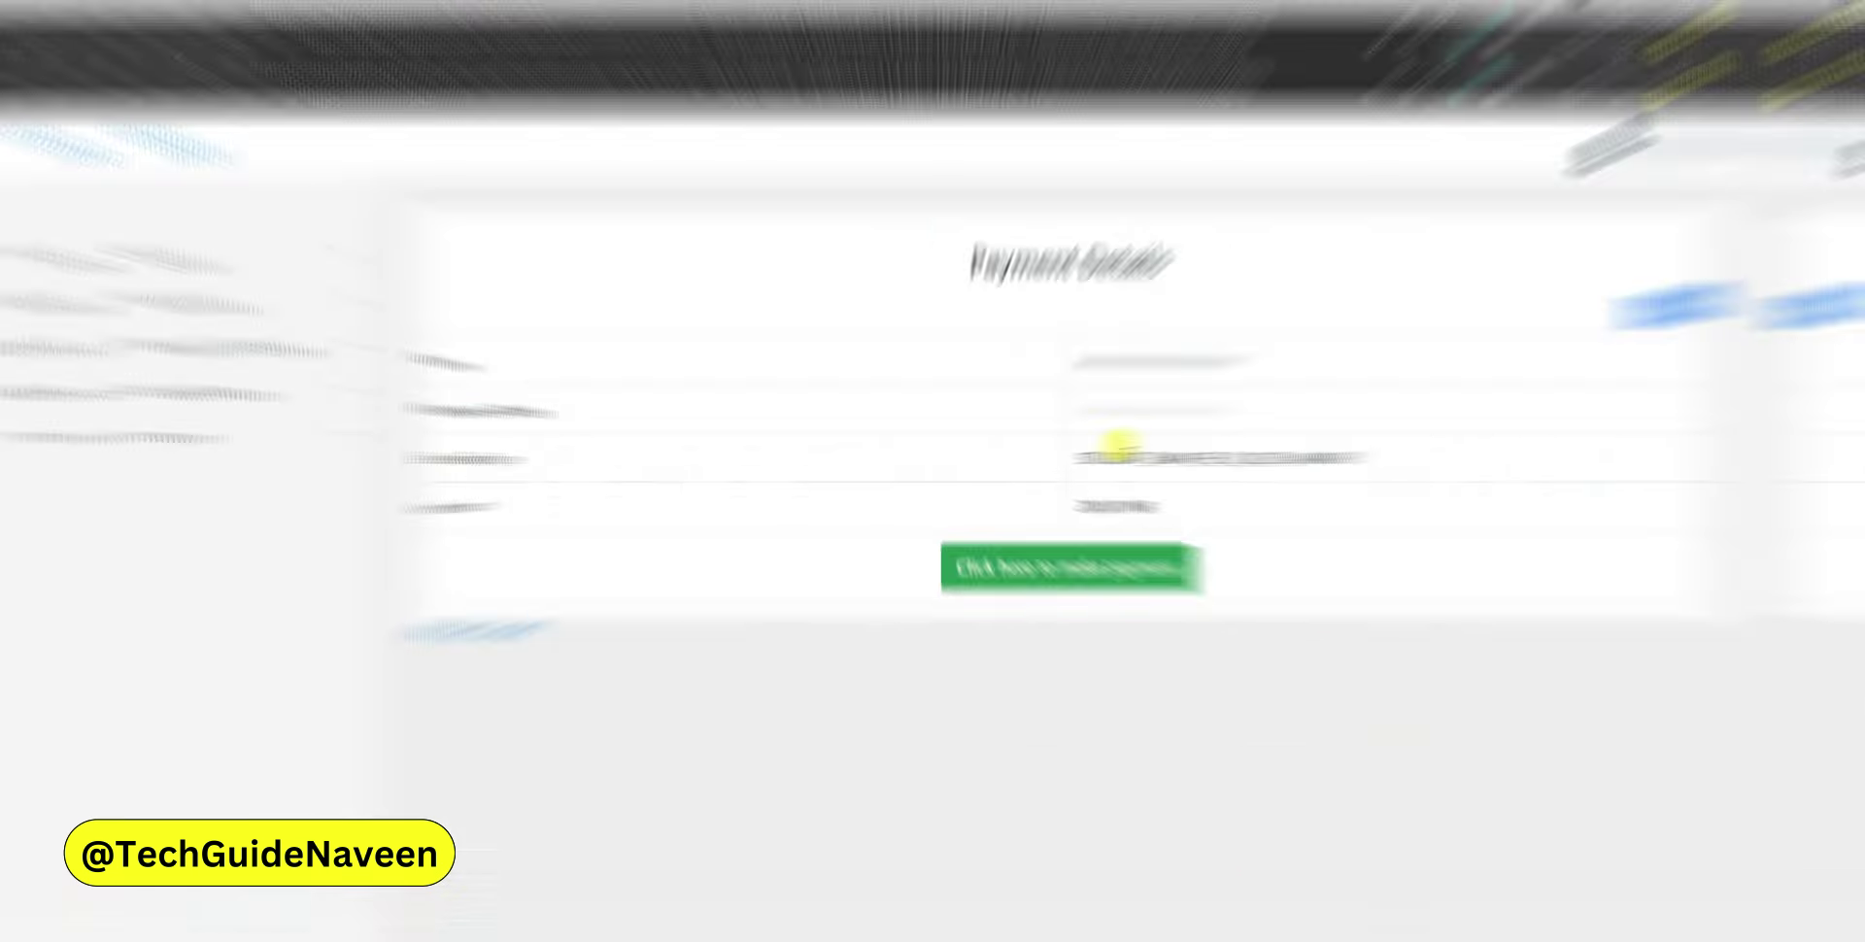
# Open the exam fee checkout and review the UPI, Cards and Netbanking payment options
pyautogui.click(1155, 602)
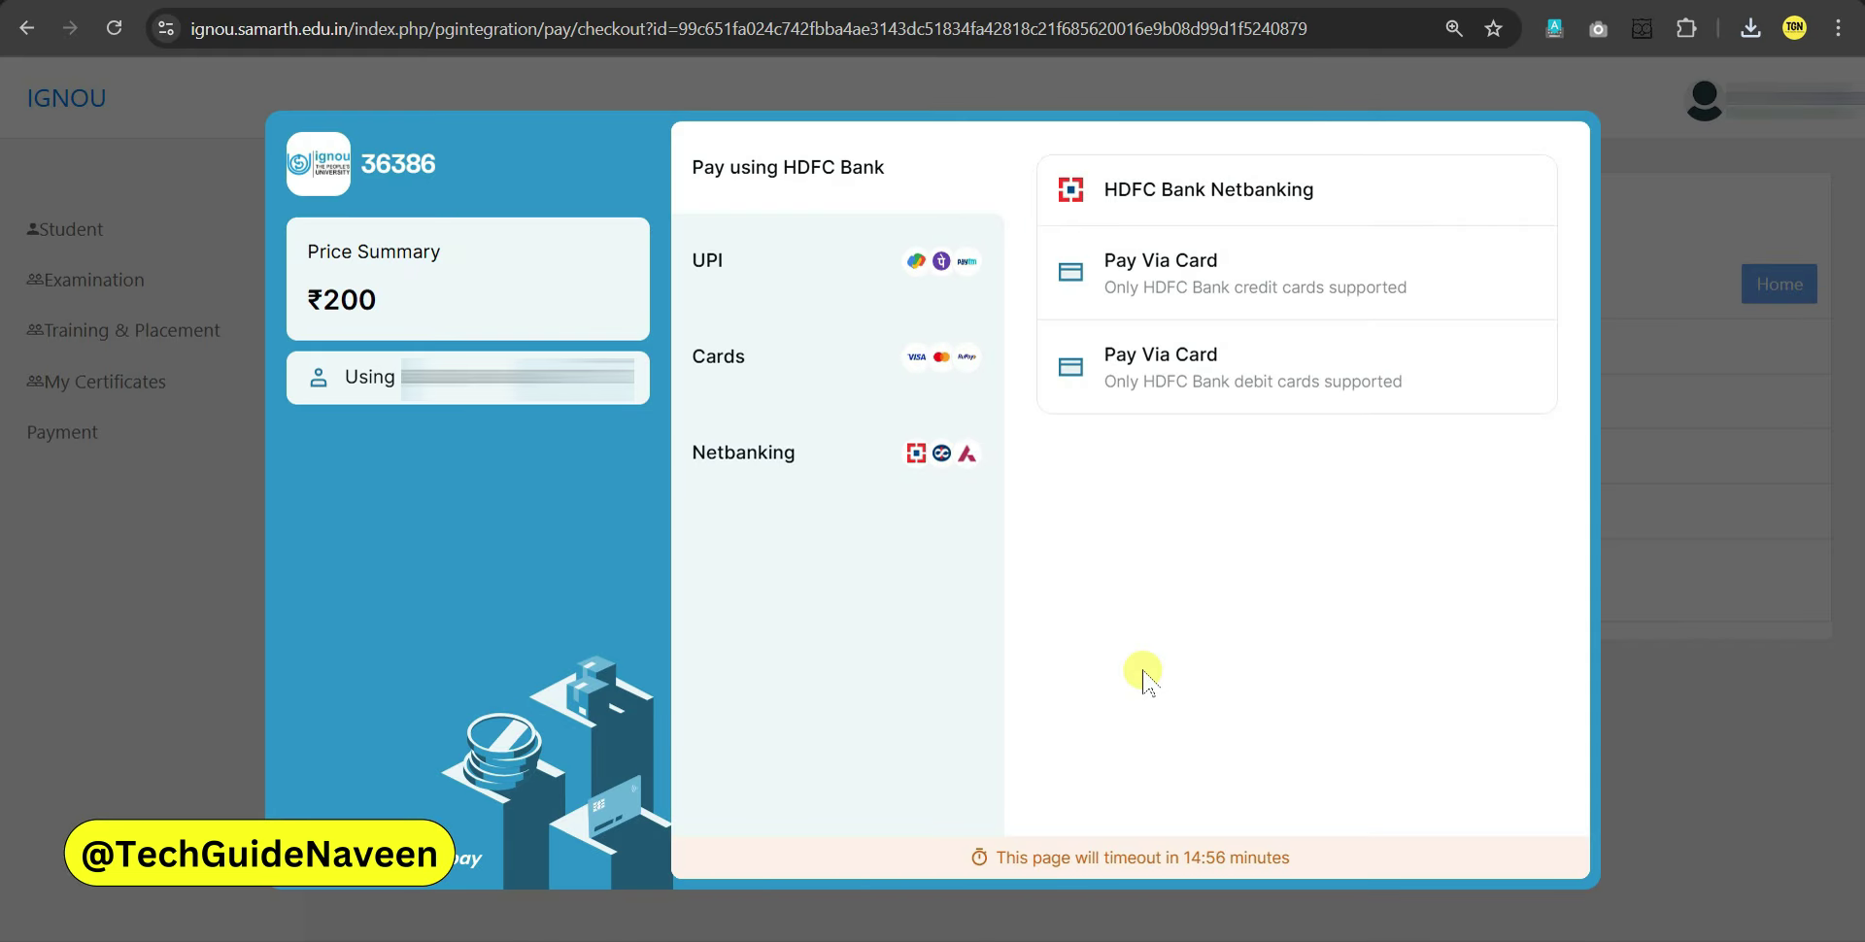
pyautogui.click(774, 270)
pyautogui.click(787, 356)
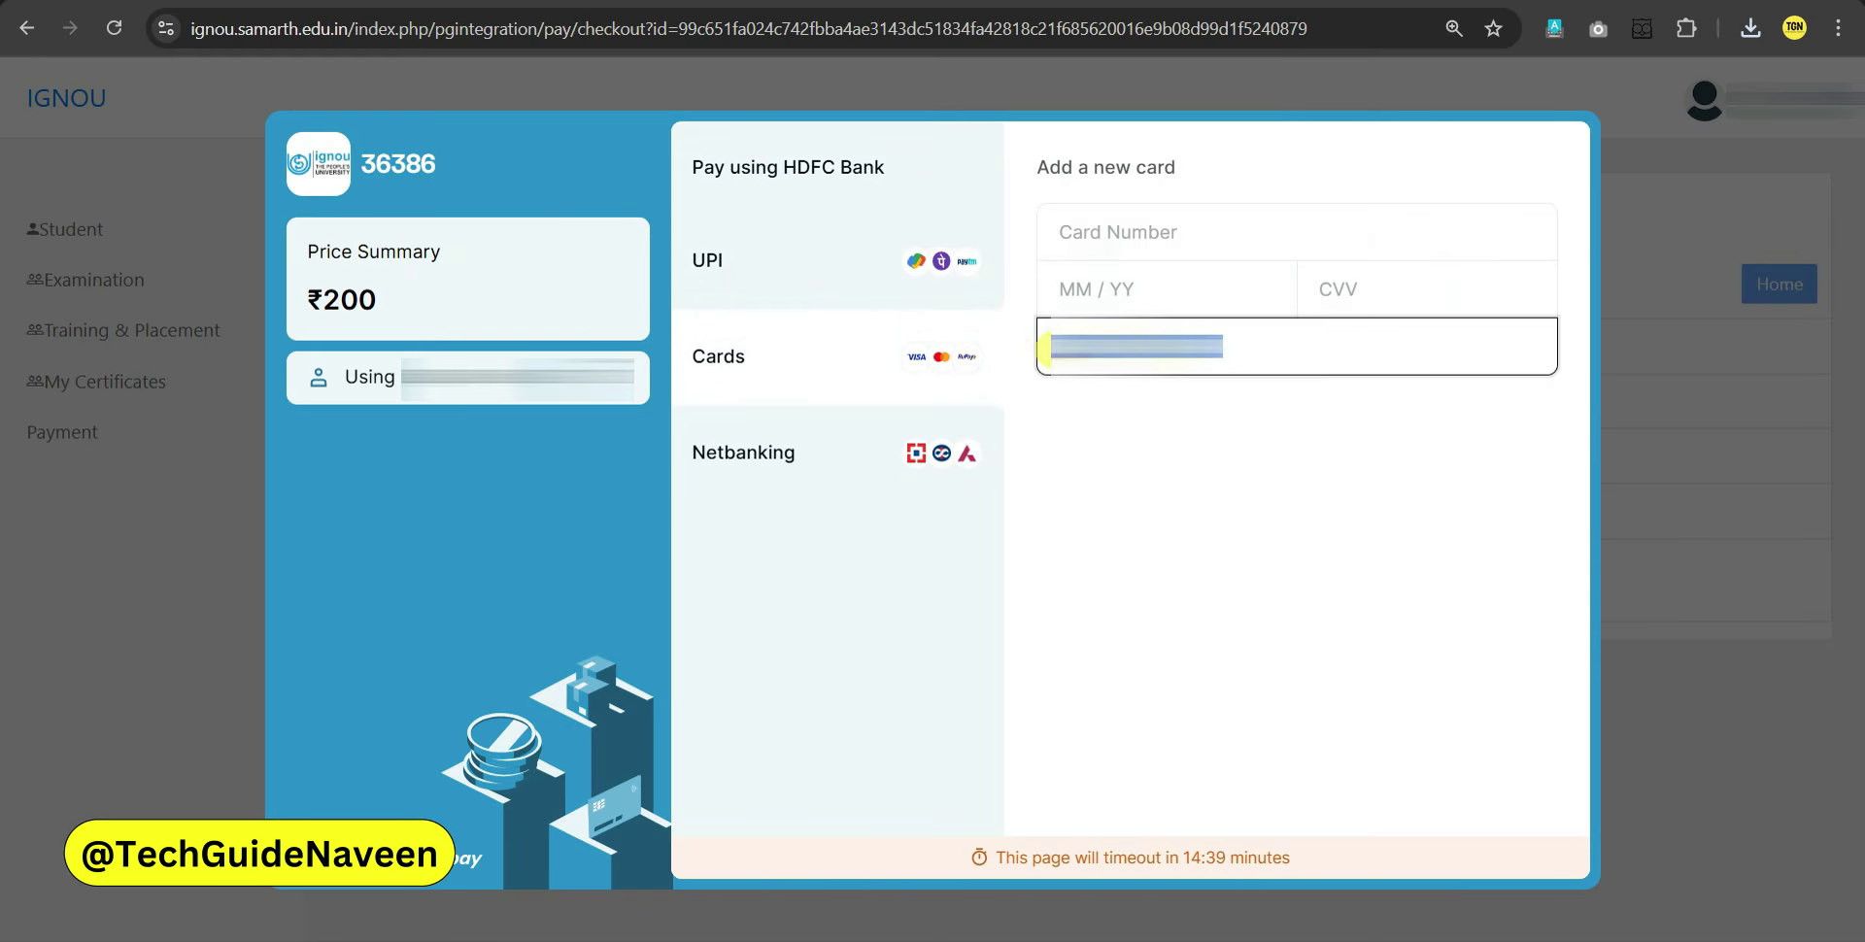
pyautogui.click(803, 464)
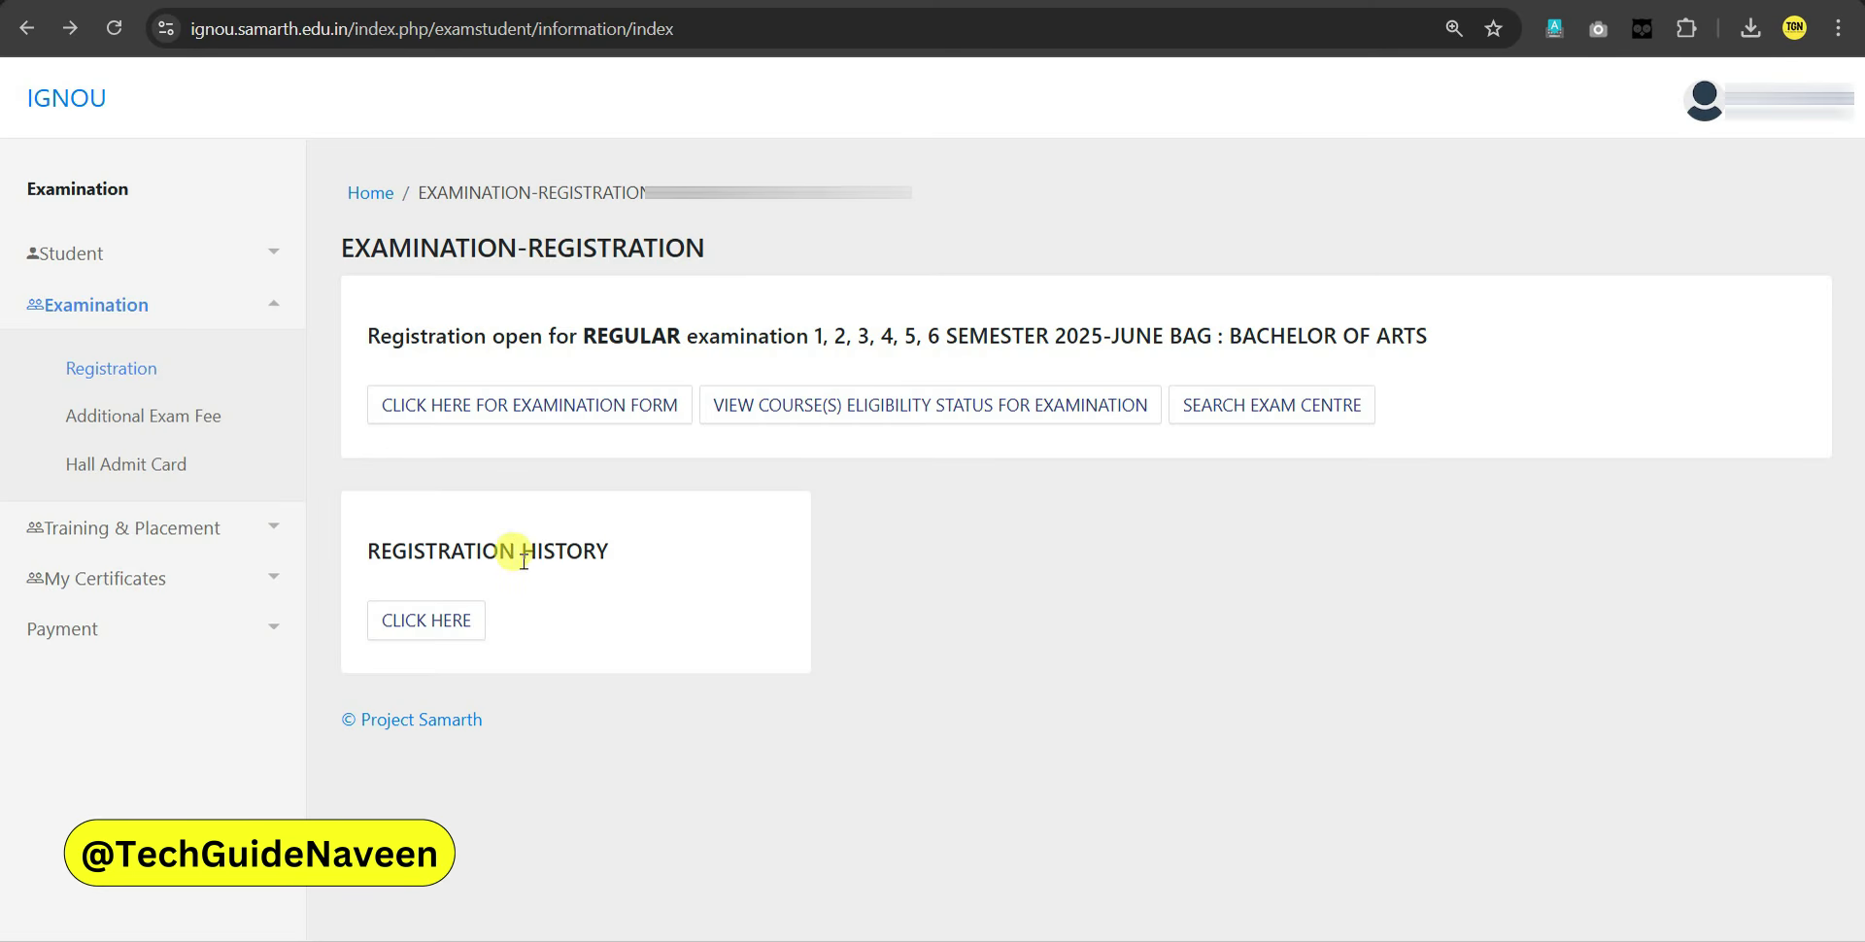
# Locate the Registration History section, and check the expected June 2025 exam start date on the exam guidelines page
pyautogui.moveTo(365, 554); pyautogui.dragTo(623, 565)
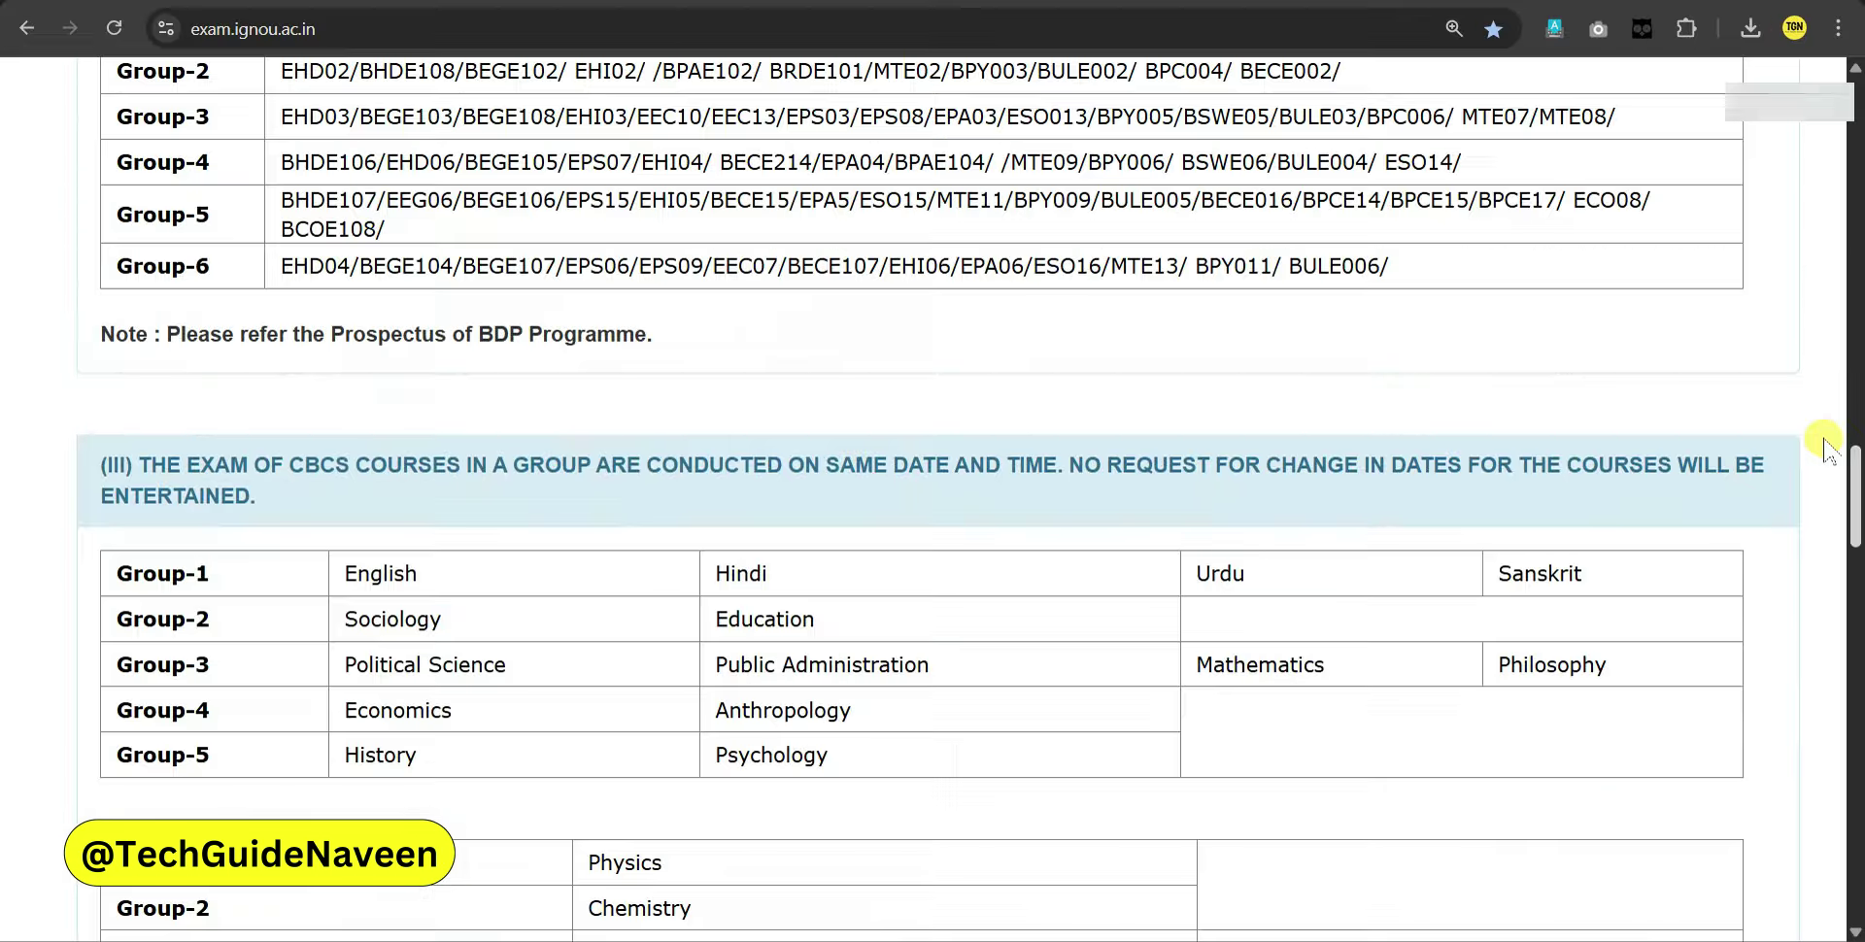
pyautogui.scroll(20, 1818, 433)
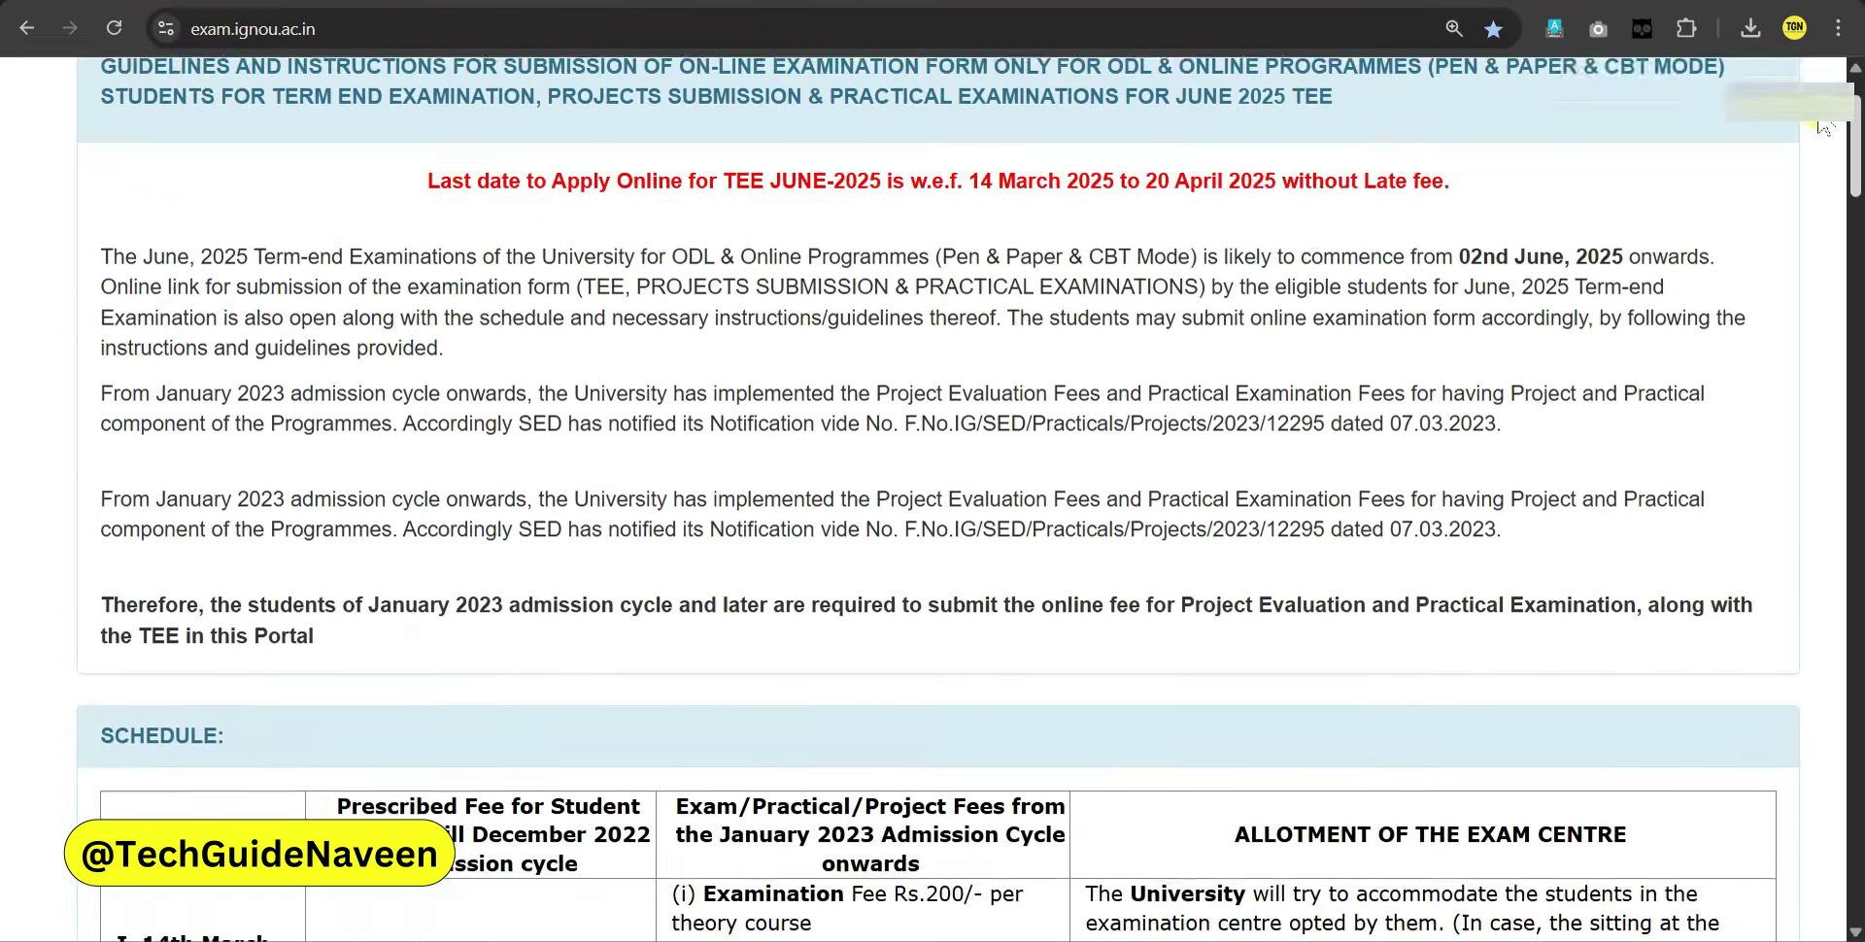
pyautogui.scroll(2, 1822, 126)
pyautogui.moveTo(1457, 397); pyautogui.dragTo(1625, 392)
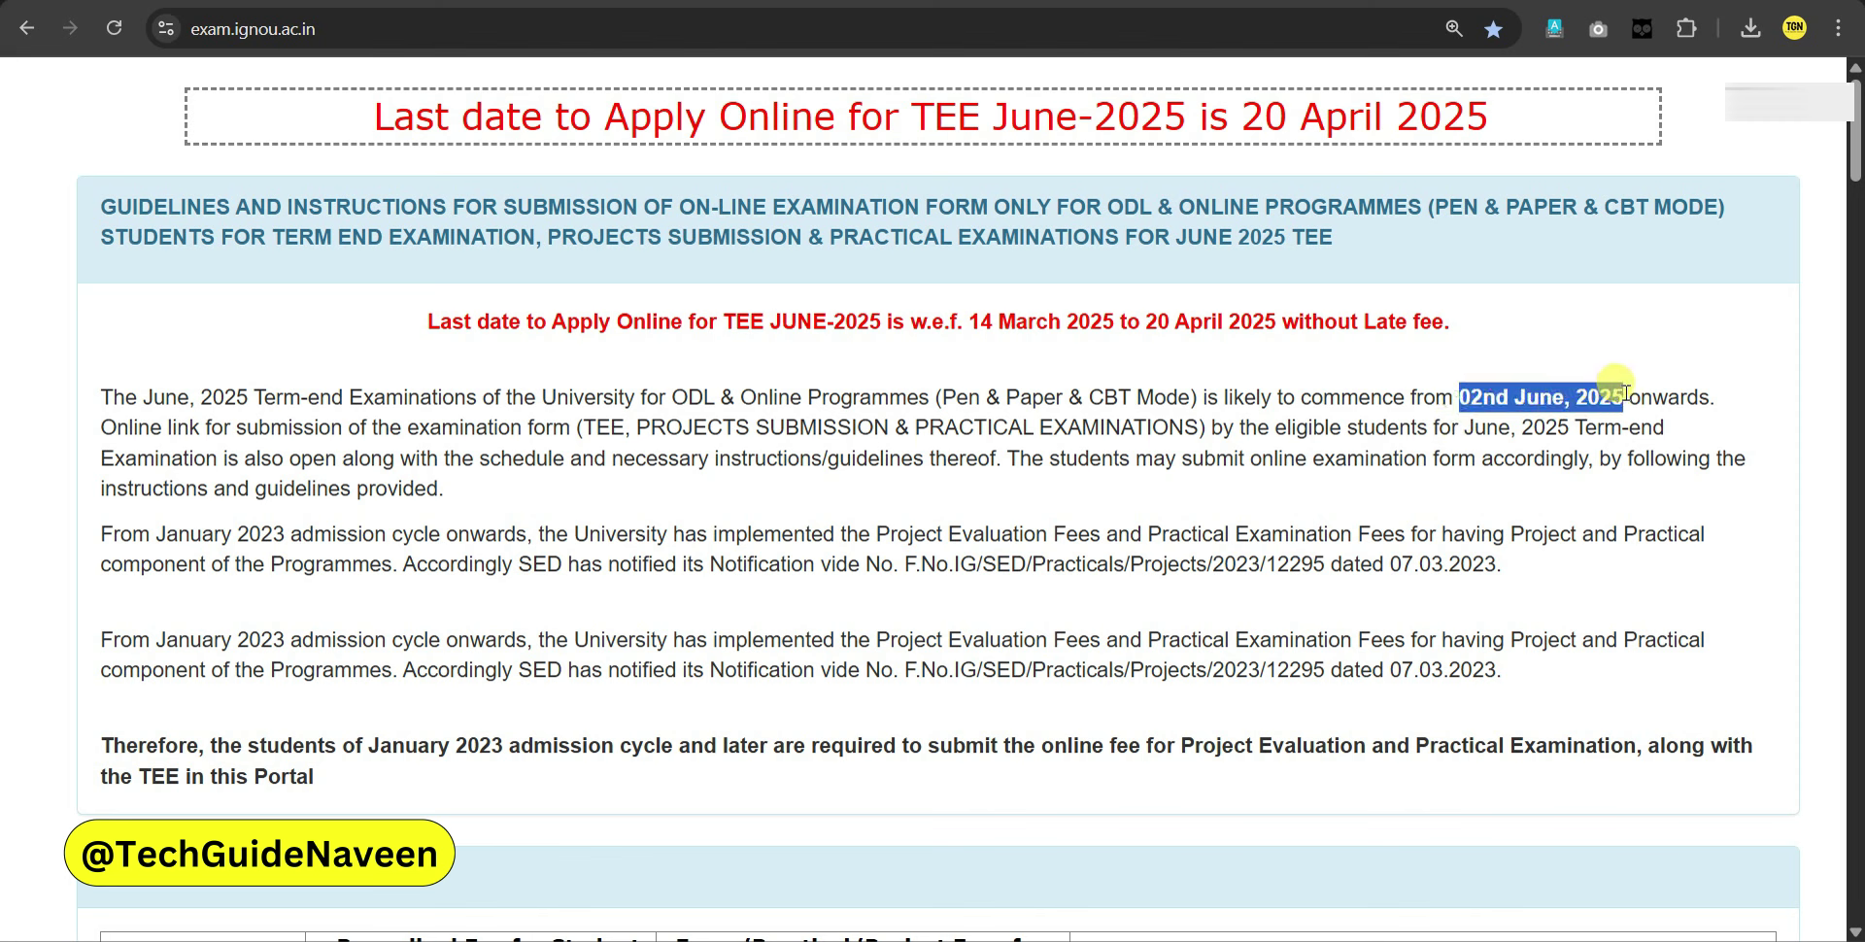
pyautogui.click(1601, 420)
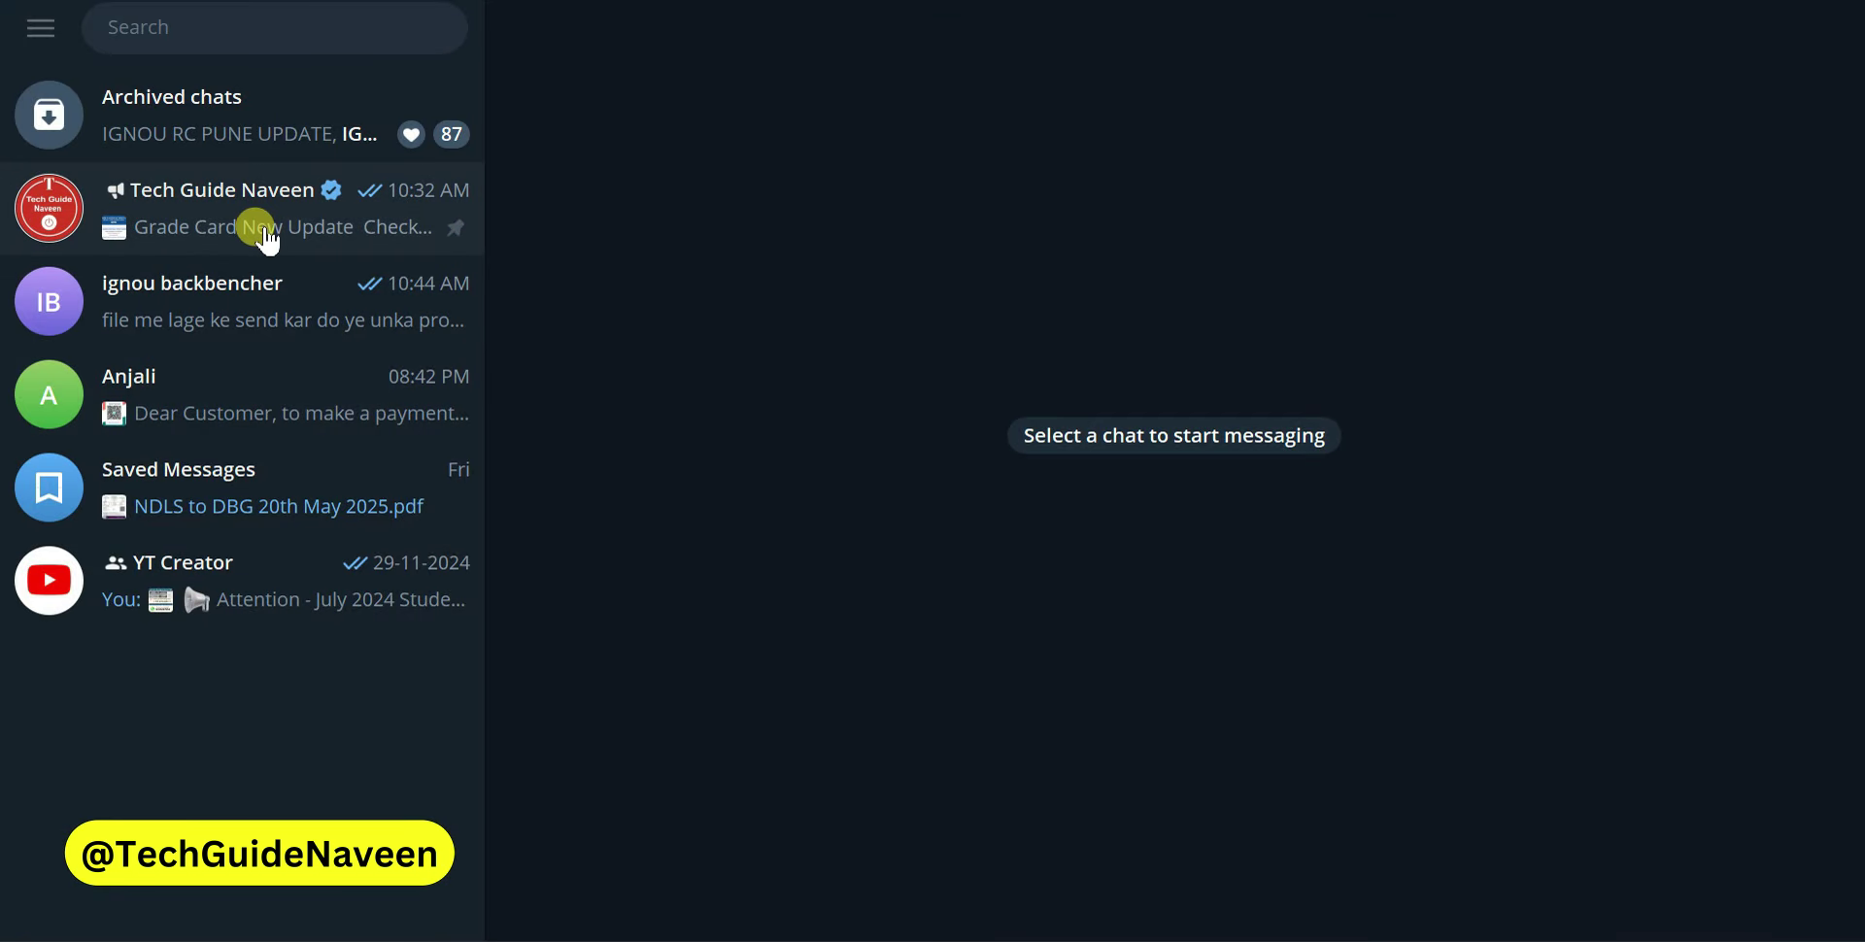
# Switch to Telegram, open the Tech Guide Naveen channel and show its channel info
pyautogui.click(249, 229)
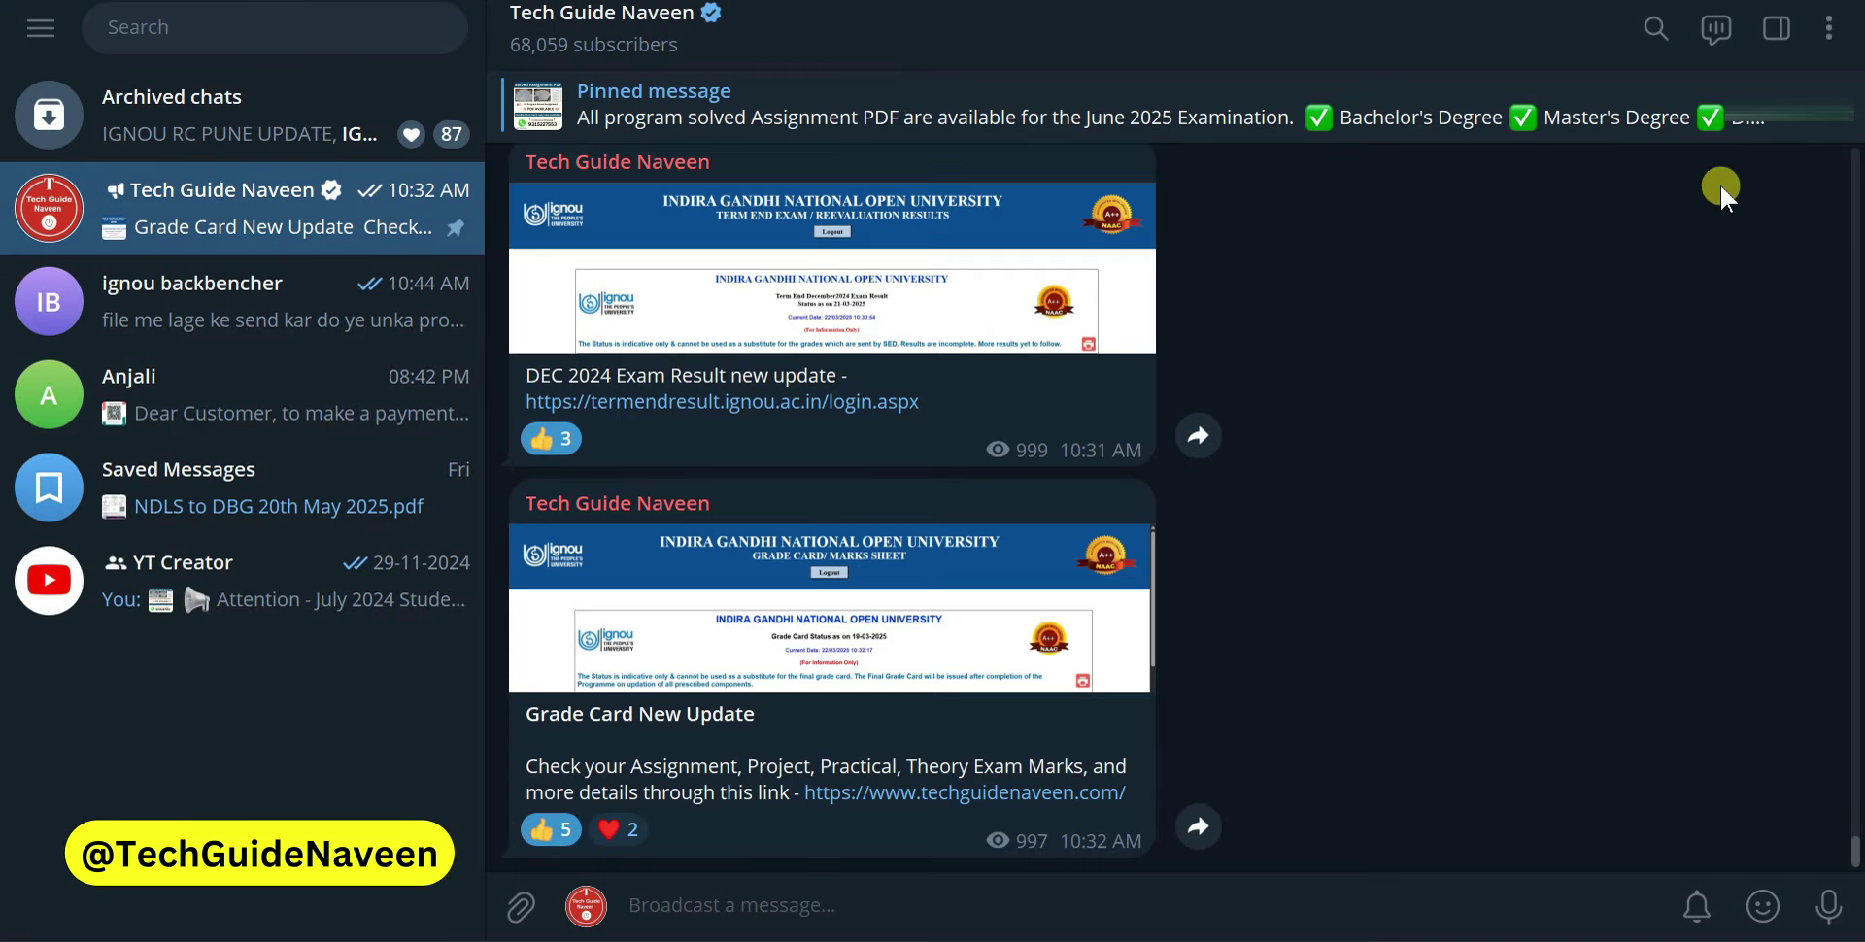
pyautogui.click(1776, 27)
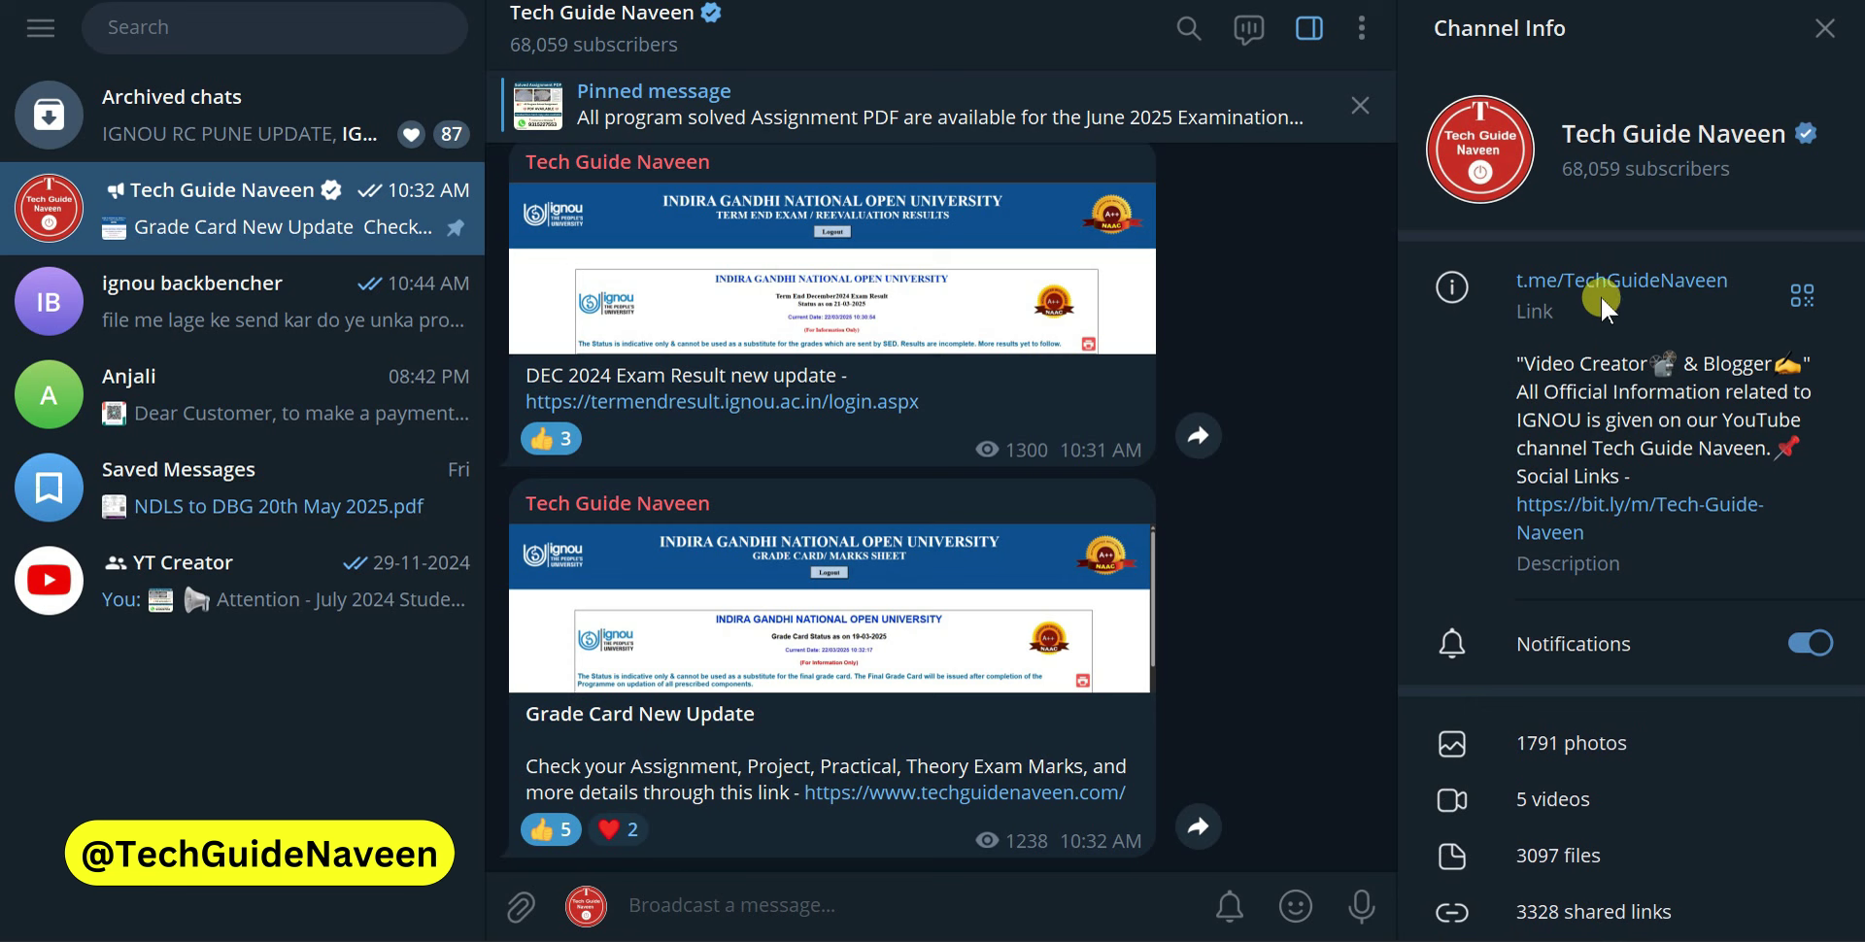